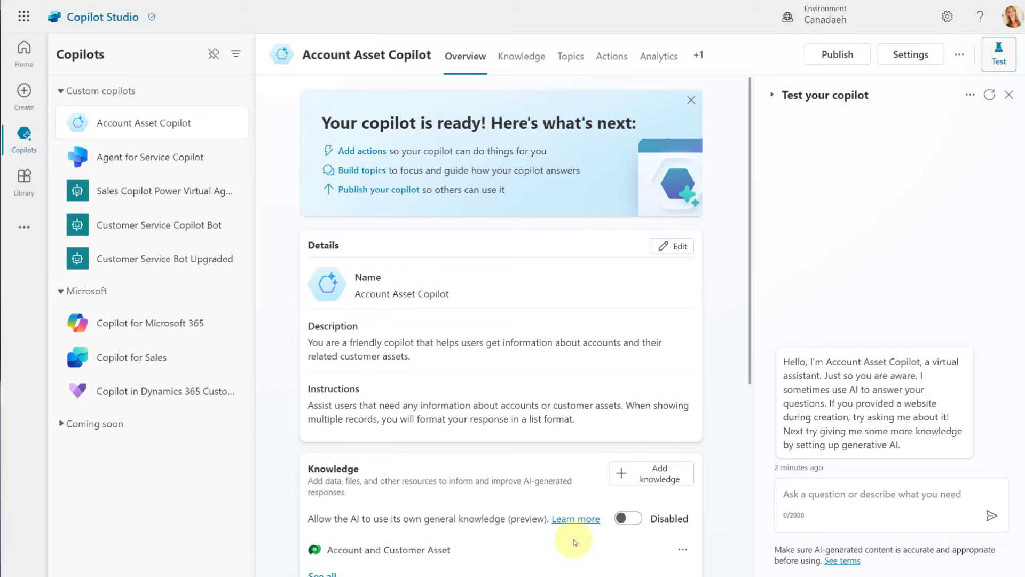
# Step: Ask the copilot in the test chat for the account details of Fabrikam, Inc
pyautogui.click(839, 496)
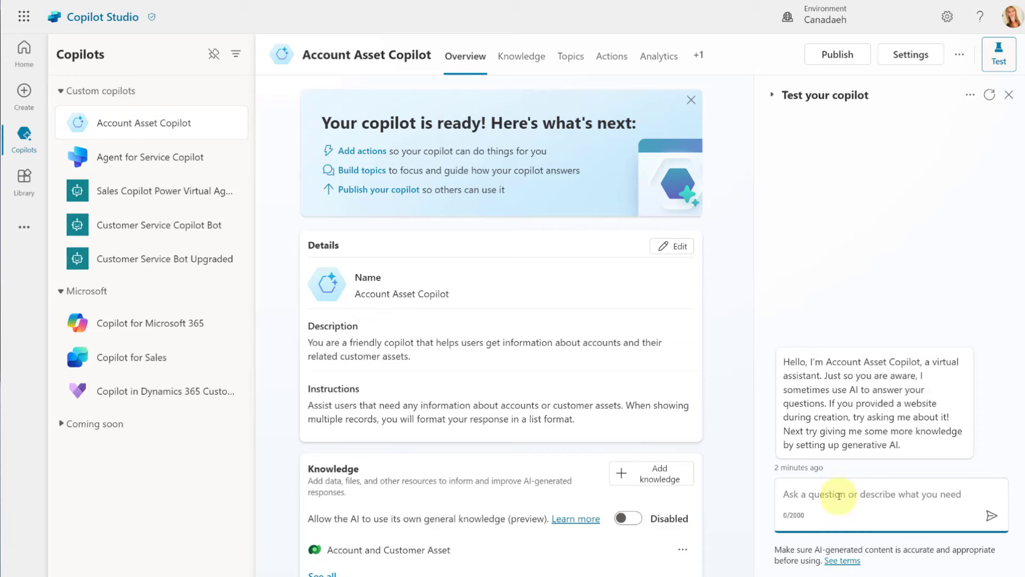
pyautogui.write('Give me the account')
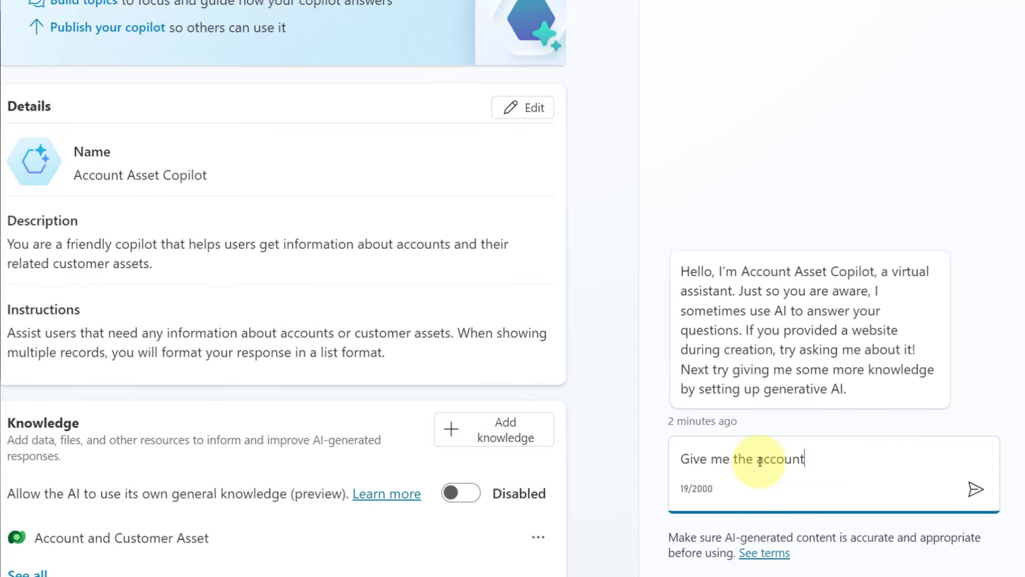
pyautogui.write(' details for Fabrikam, Inc.')
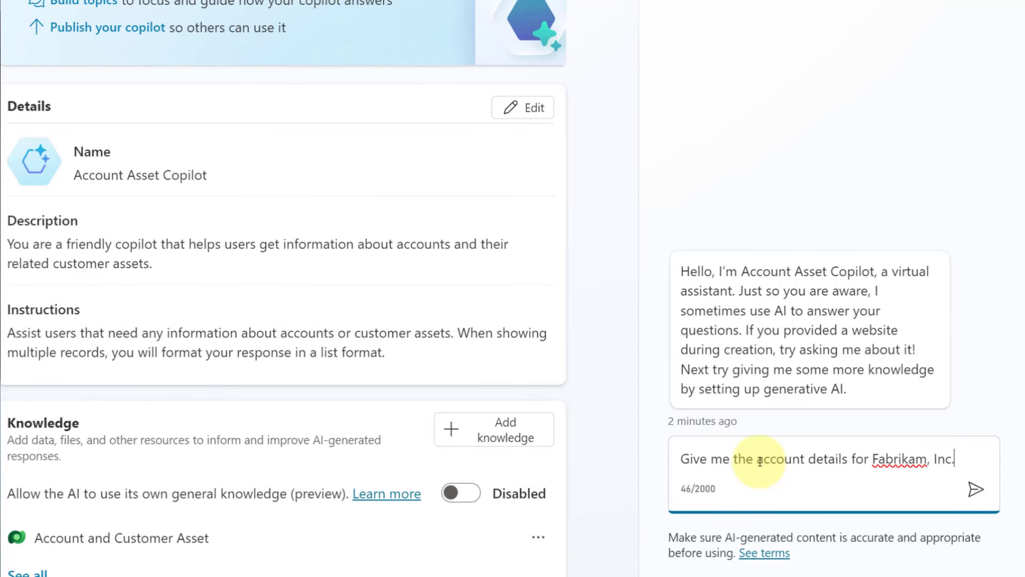
pyautogui.press('Return')
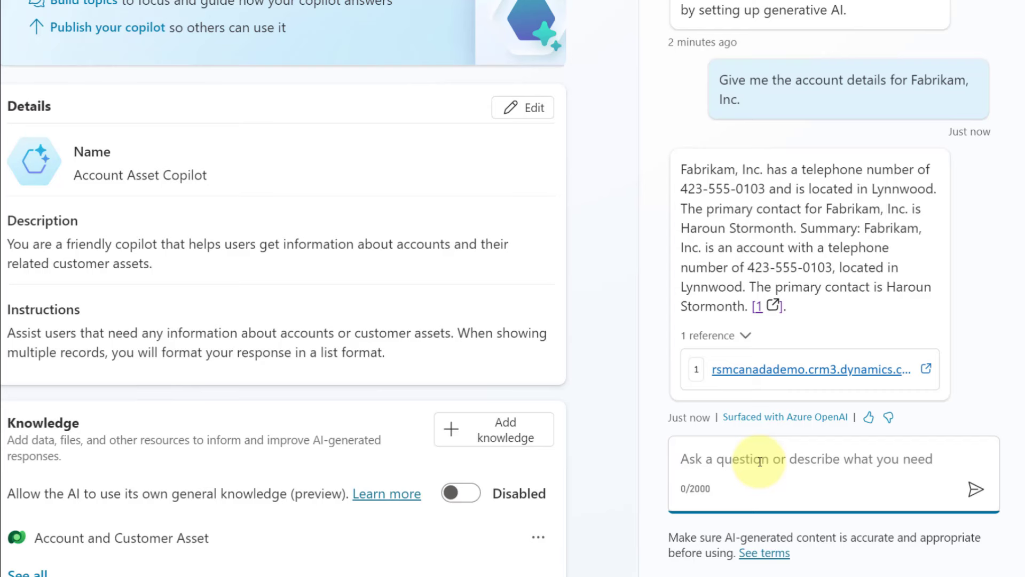
# Step: Ask the test copilot for the name of the account that has a given account number
pyautogui.write('What is the name of the a')
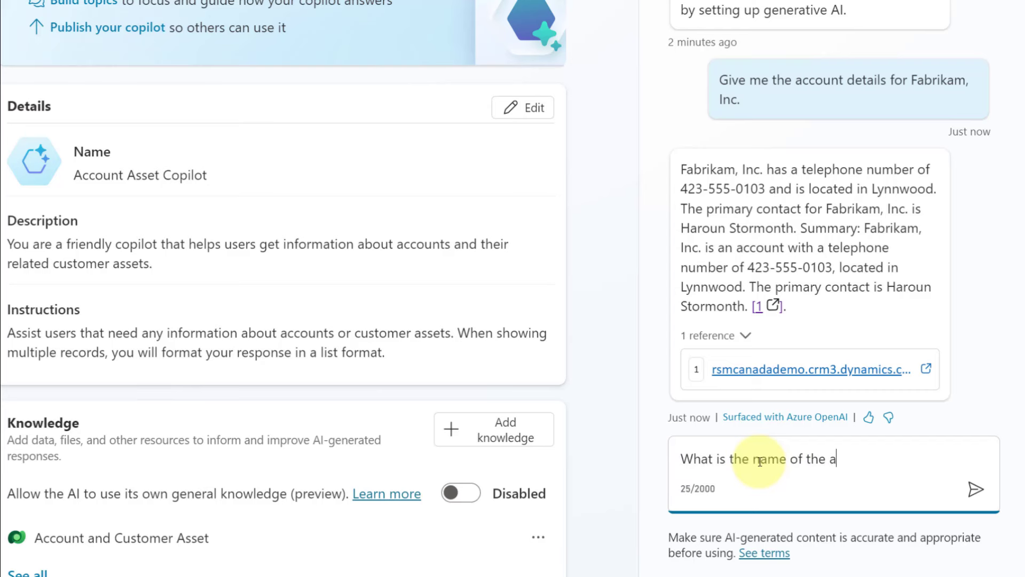
pyautogui.write('ccount with account number 123456789?')
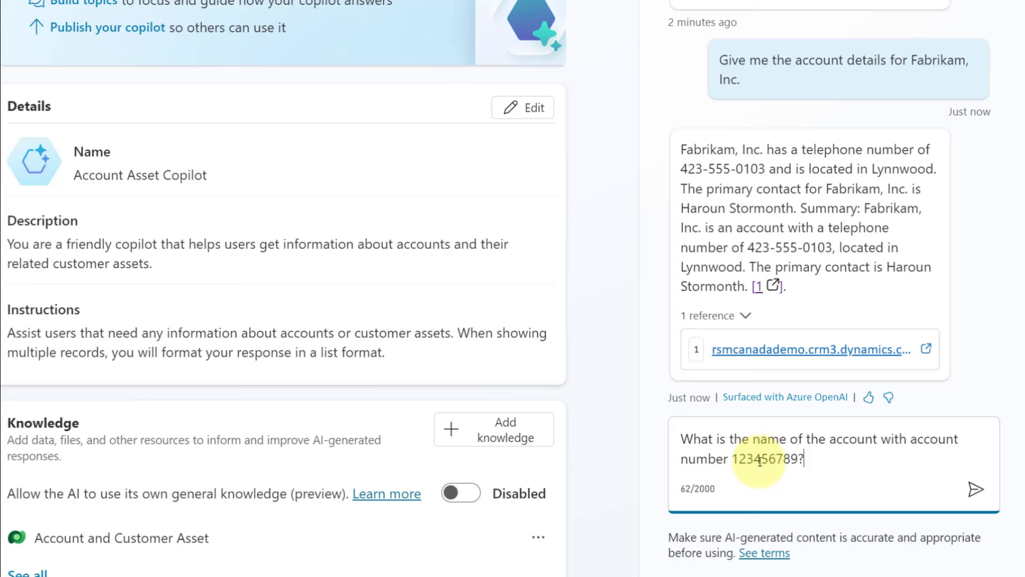
pyautogui.press('Return')
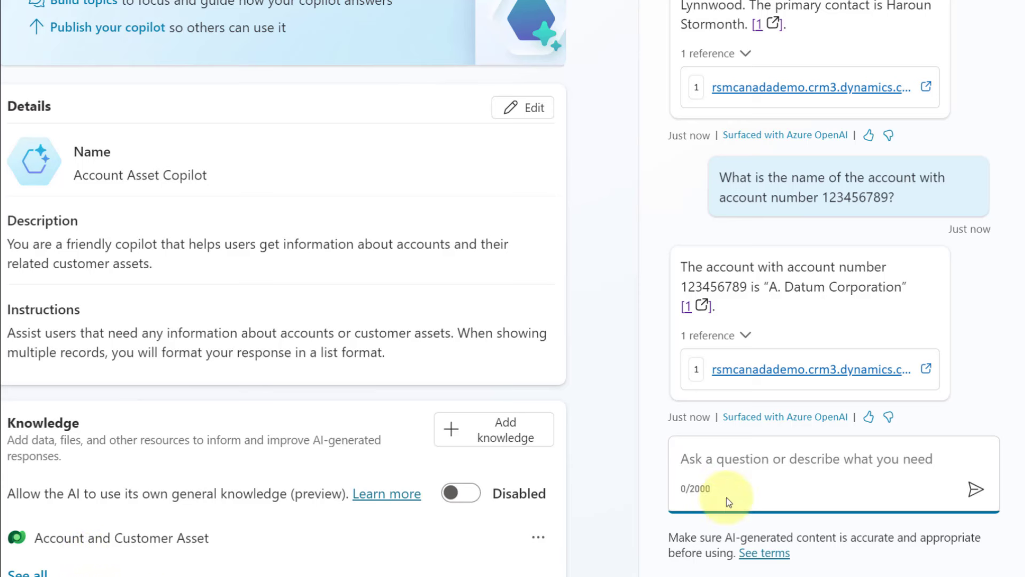
# Step: Ask the test copilot to show the customer assets including their serial numbers for this account
pyautogui.write('show me t')
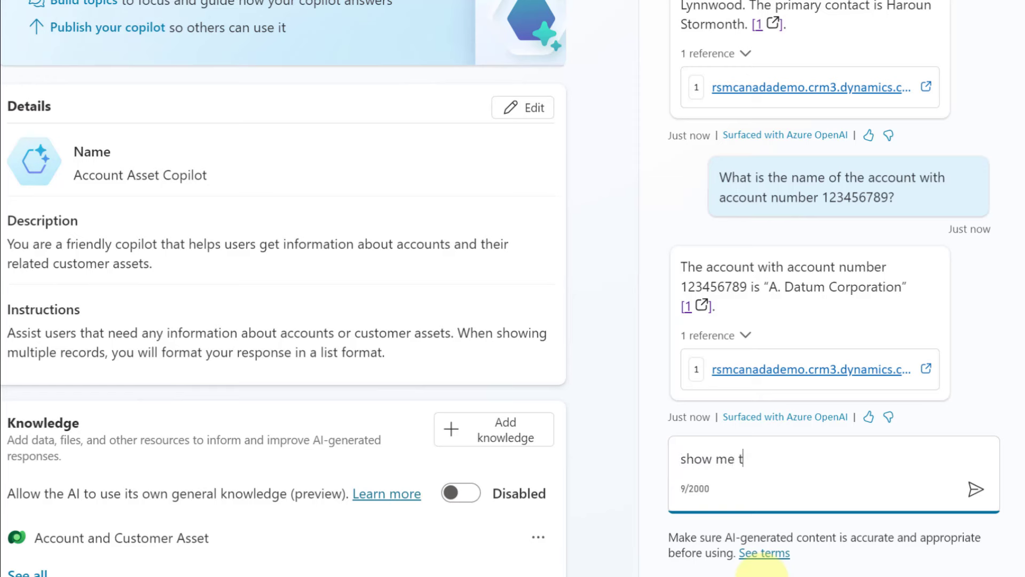
pyautogui.write('he customer assets including the')
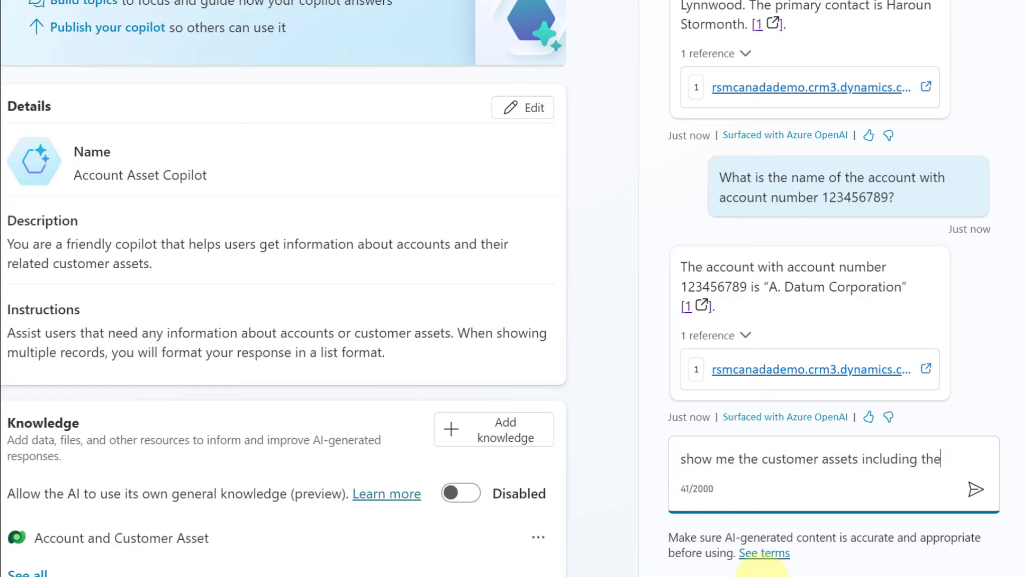
pyautogui.write('ir serial numbers for this account')
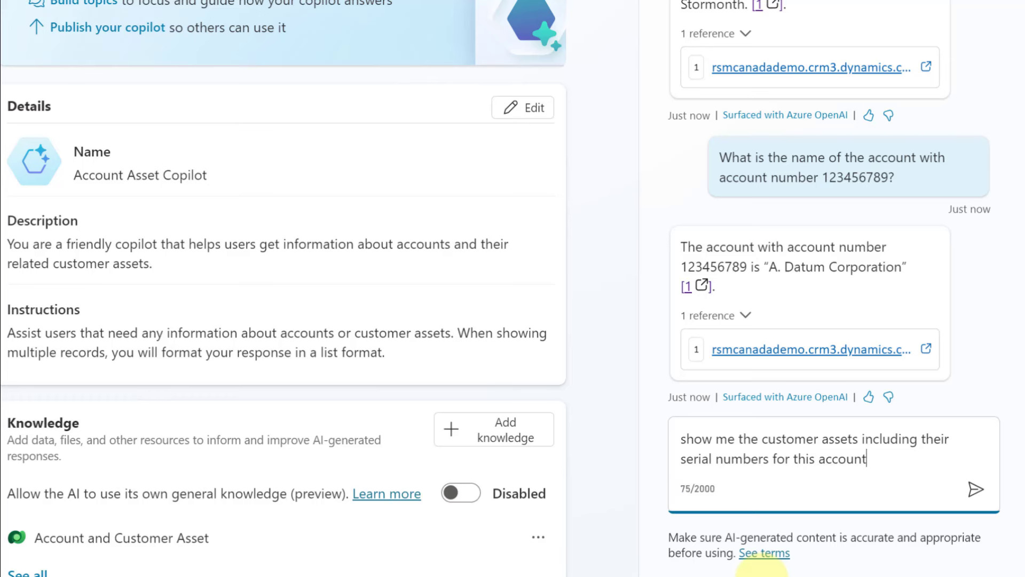
pyautogui.press('Return')
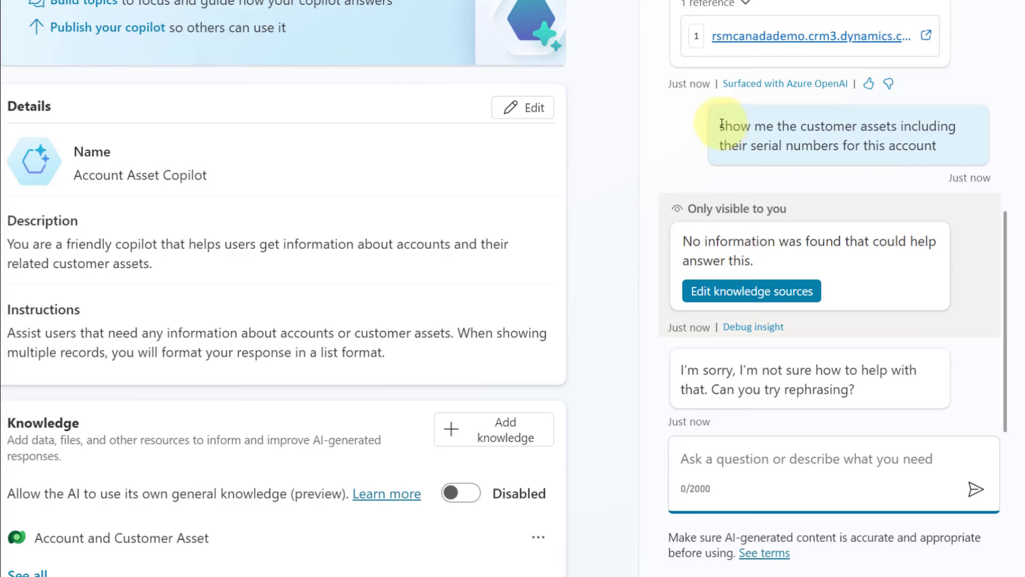
# Step: Copy the sent question about customer assets and serial numbers and submit it again in the test chat
pyautogui.moveTo(721, 126); pyautogui.dragTo(938, 149)
pyautogui.hotkey('ctrl', 'c')
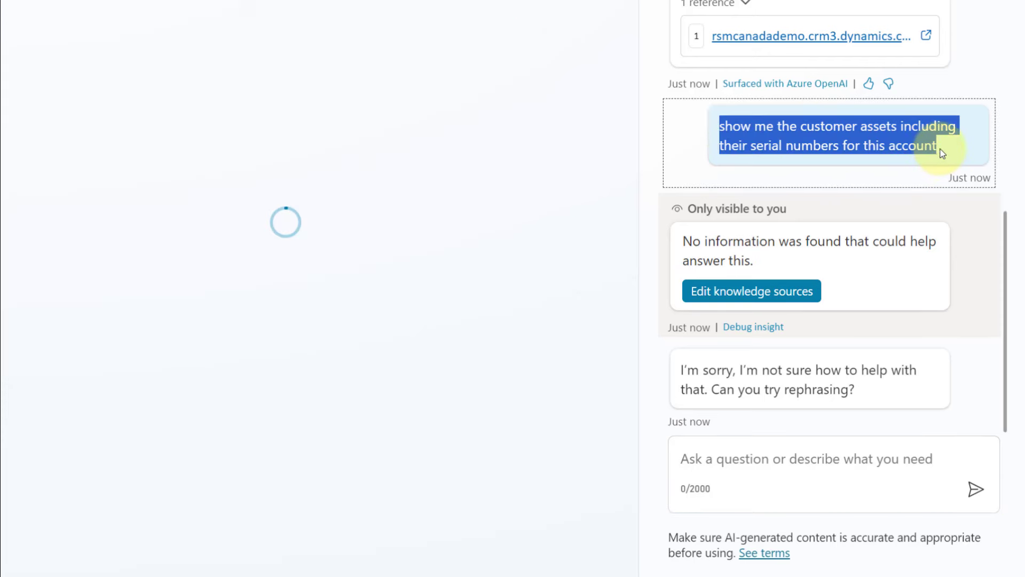
pyautogui.click(740, 463)
pyautogui.hotkey('ctrl', 'v')
pyautogui.press('Return')
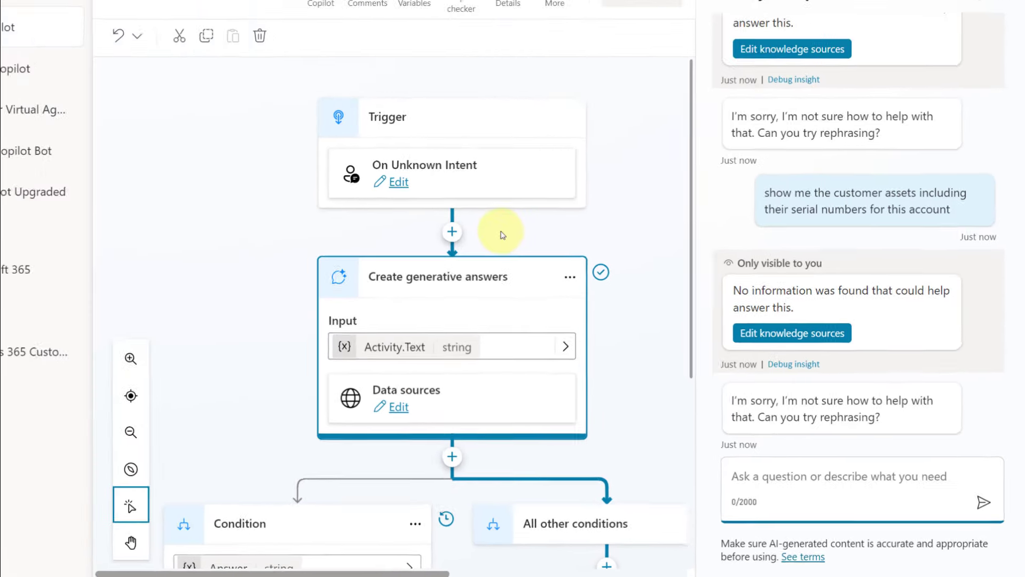
# Step: Restrict the Create generative answers node to search only the Account and Customer Asset knowledge source, and save the topic
pyautogui.scroll(-3, 502, 235)
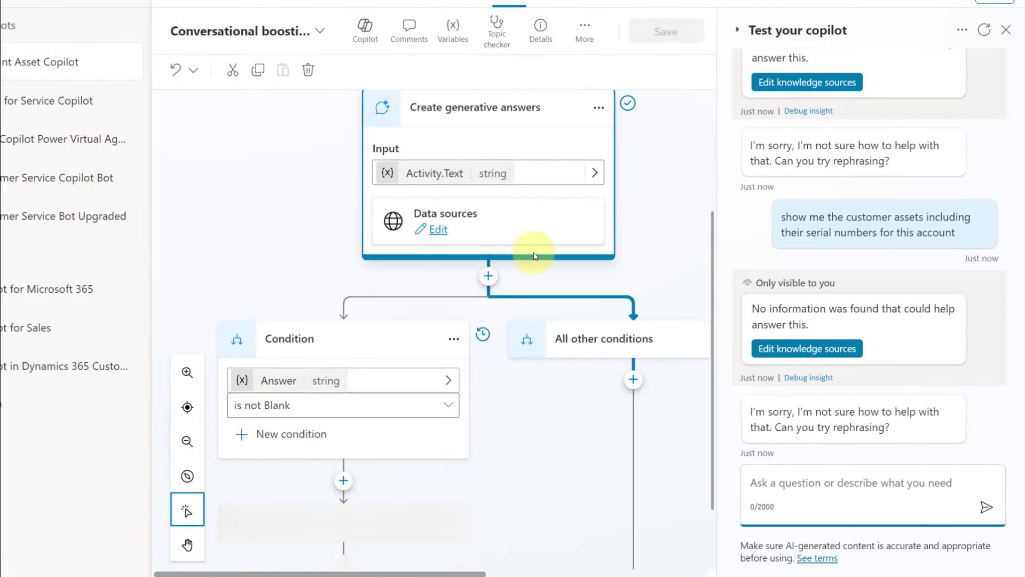
pyautogui.click(437, 230)
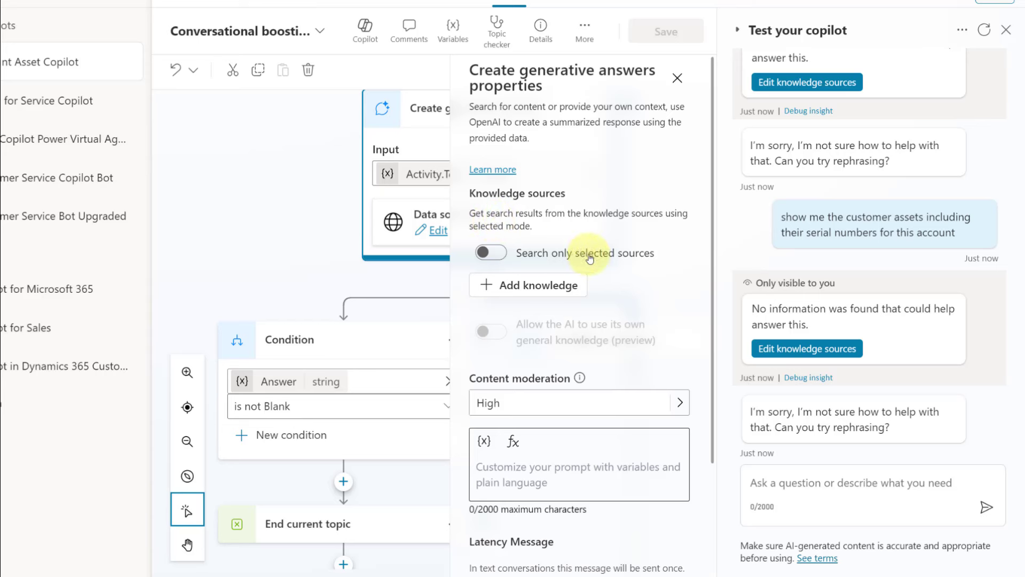
pyautogui.click(502, 253)
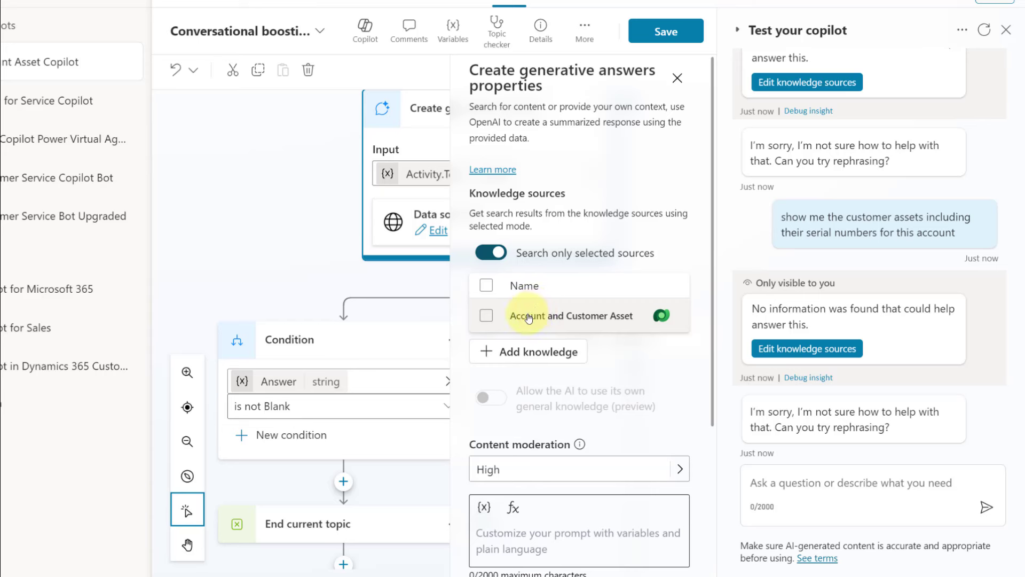
pyautogui.click(486, 317)
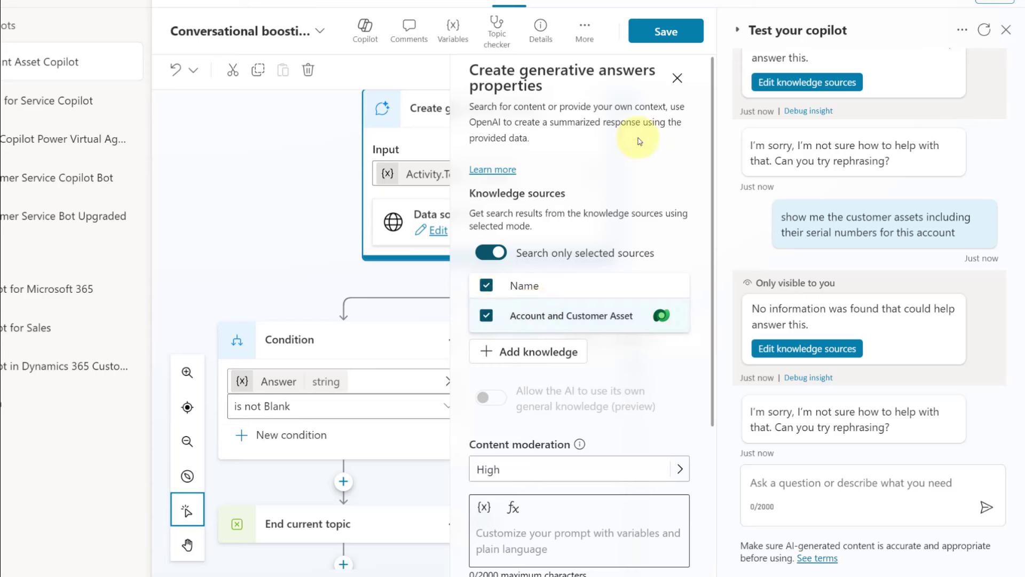
pyautogui.click(666, 33)
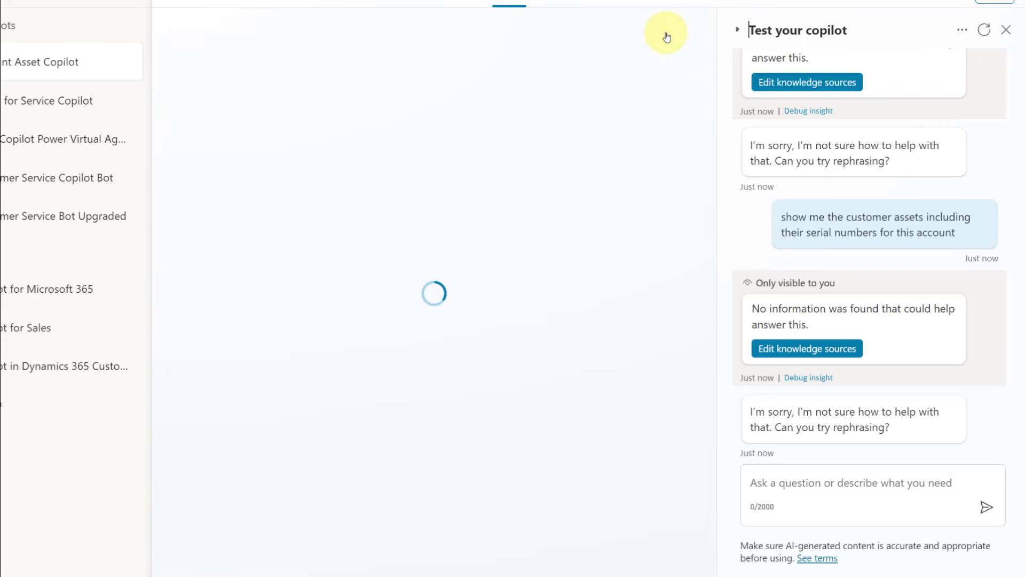
# Step: Retest the saved topic with the copied question about the account's customer assets and serial numbers
pyautogui.click(781, 484)
pyautogui.hotkey('ctrl', 'v')
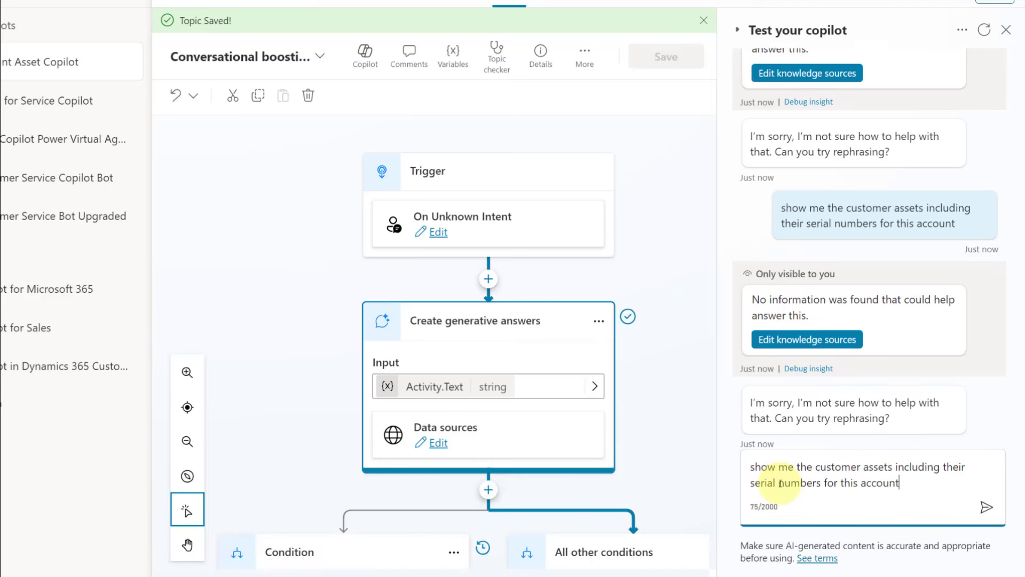
pyautogui.press('Return')
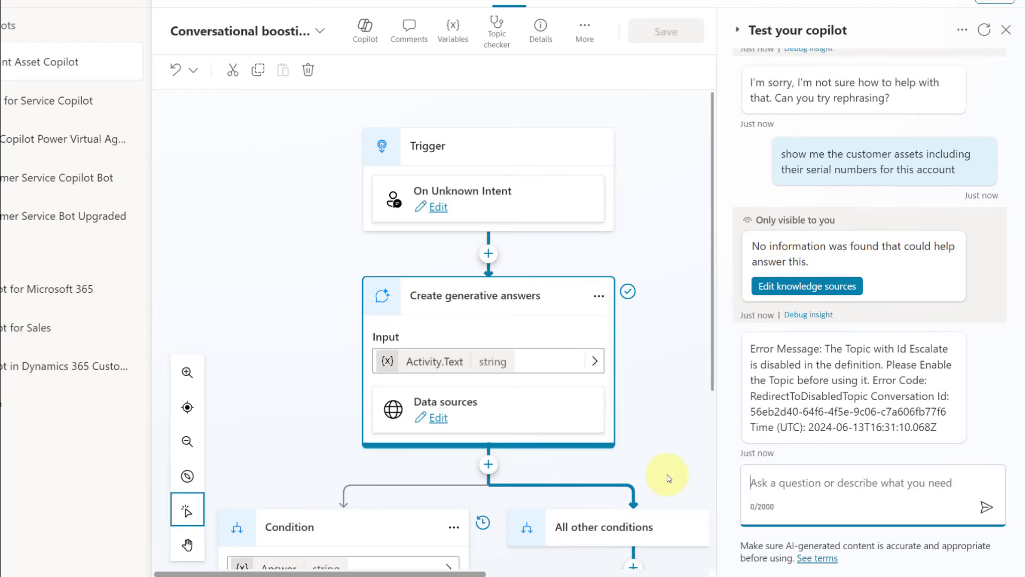
# Step: Restart the test conversation and ask for the name of the account with the given account number
pyautogui.click(984, 32)
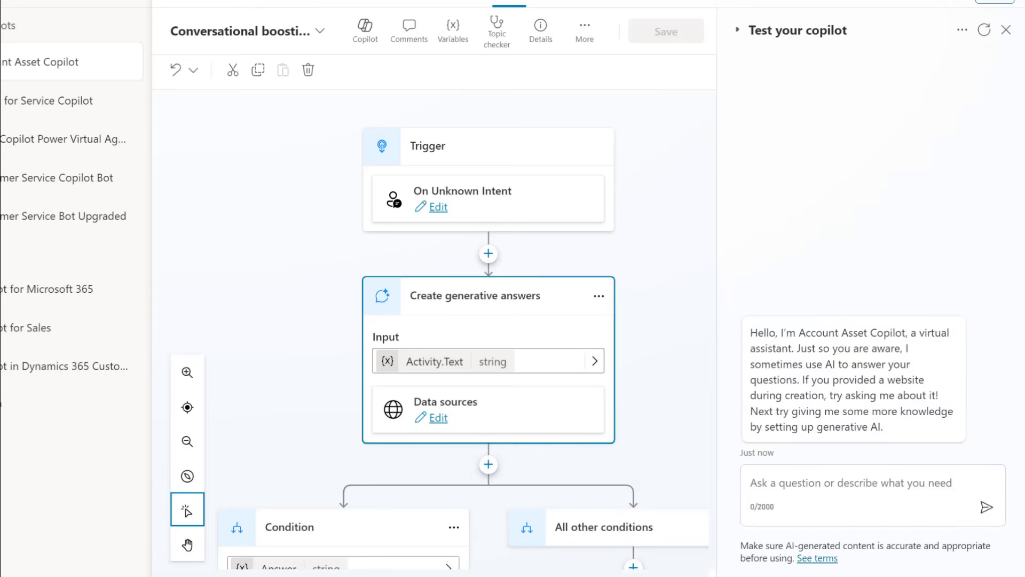
pyautogui.click(794, 483)
pyautogui.write('What is the name of the account with account number 123456789?')
pyautogui.press('Return')
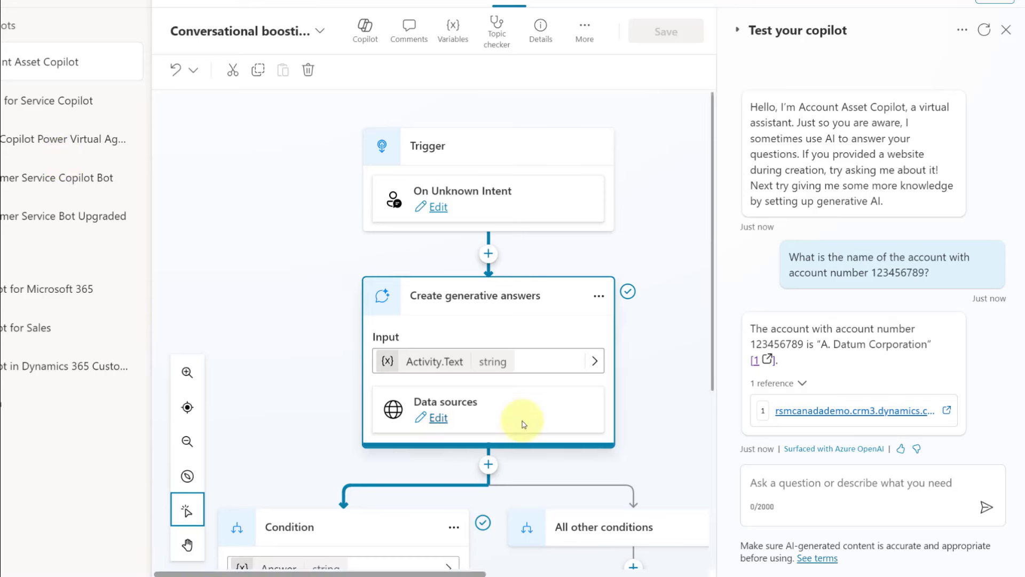
# Step: Follow up in the new test conversation with the copied question about this account's customer assets and serial numbers
pyautogui.click(785, 483)
pyautogui.hotkey('ctrl', 'v')
pyautogui.press('Return')
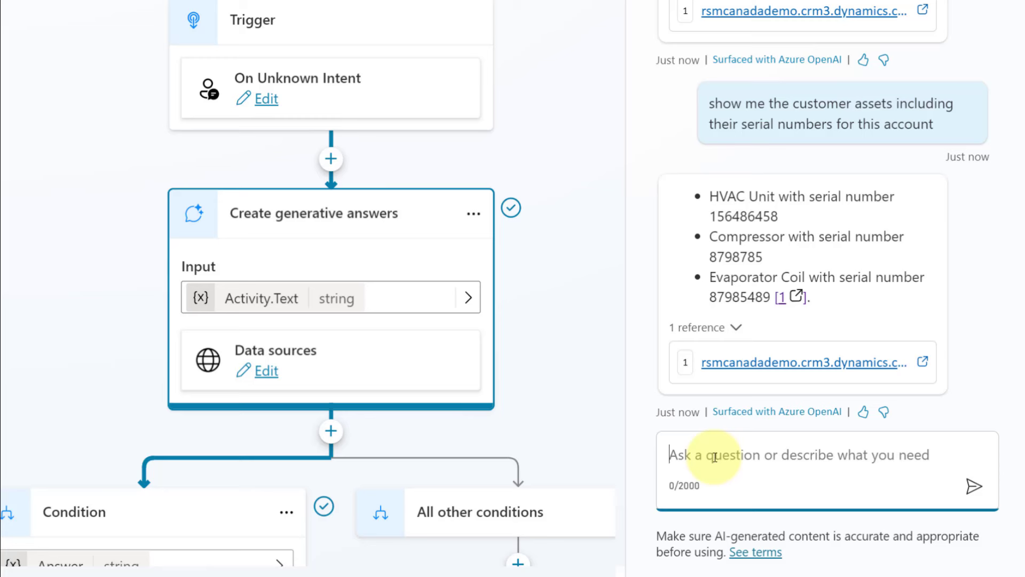
# Step: Ask the test copilot for the model number of the customer asset with serial 156486458
pyautogui.write('what')
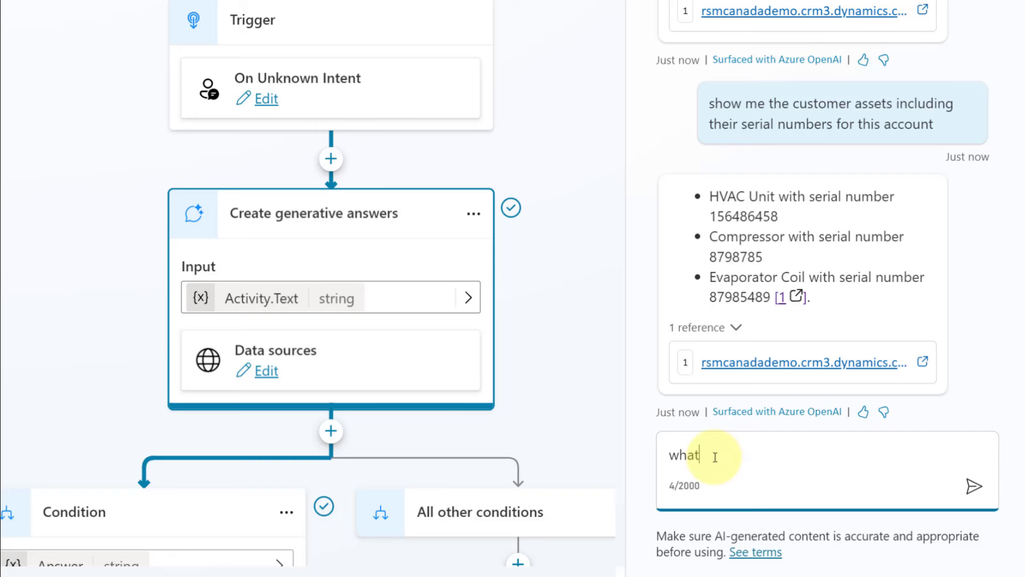
pyautogui.write(' is the model number of customer ')
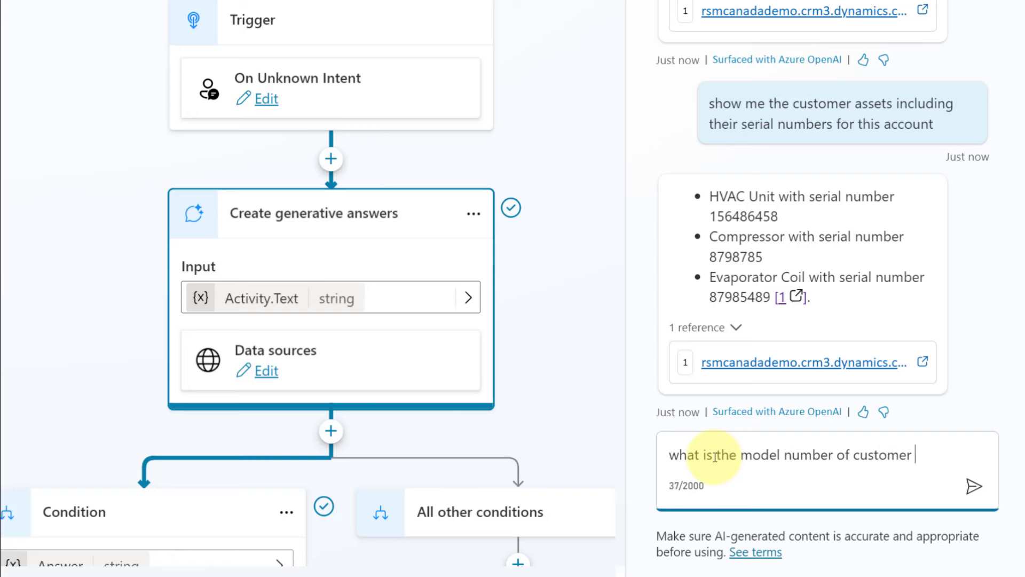
pyautogui.write('asset with serial 156486458?')
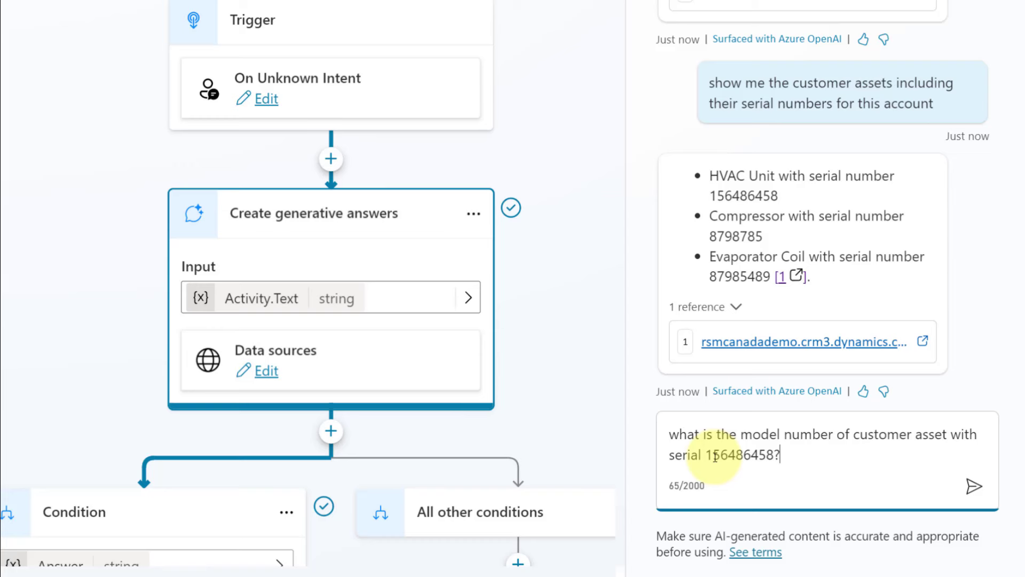
pyautogui.press('Return')
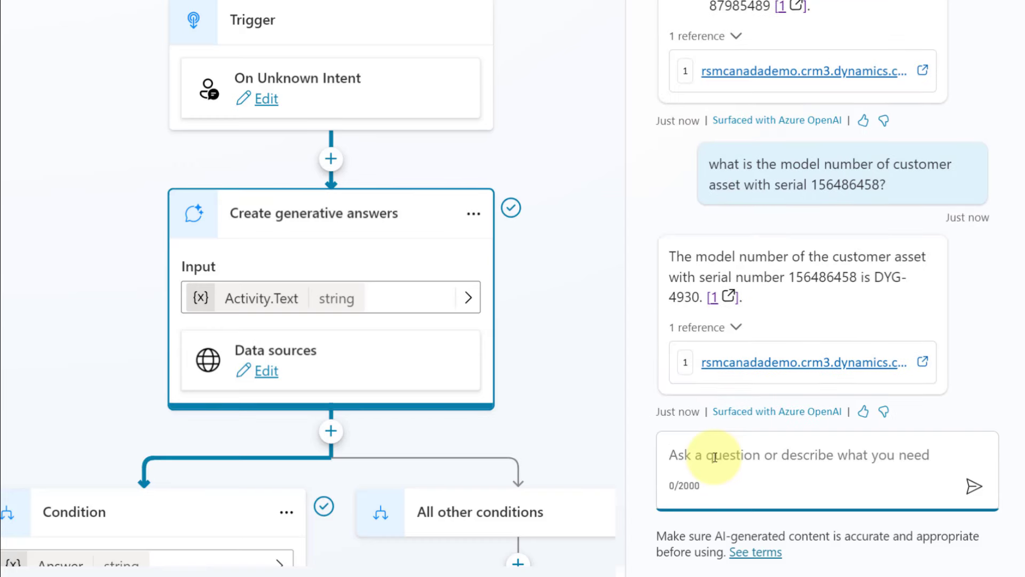
# Step: Ask the test copilot for the manufacturer of customer asset 156486458 and check the HVAC Unit's manufacturer in Dynamics 365's Active Customer Assets
pyautogui.write('what is the n')
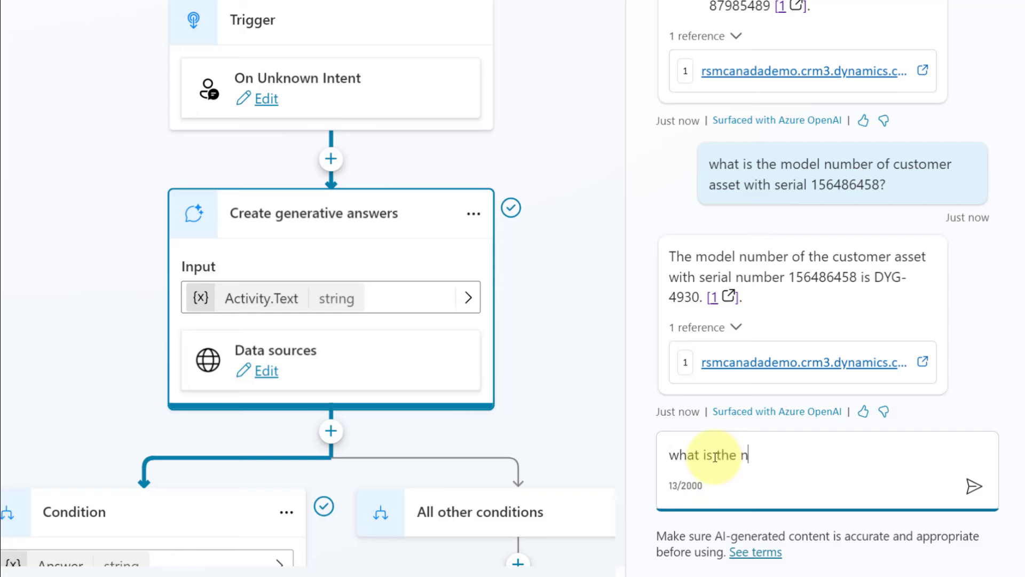
pyautogui.write('ame of the manufacturer of cus')
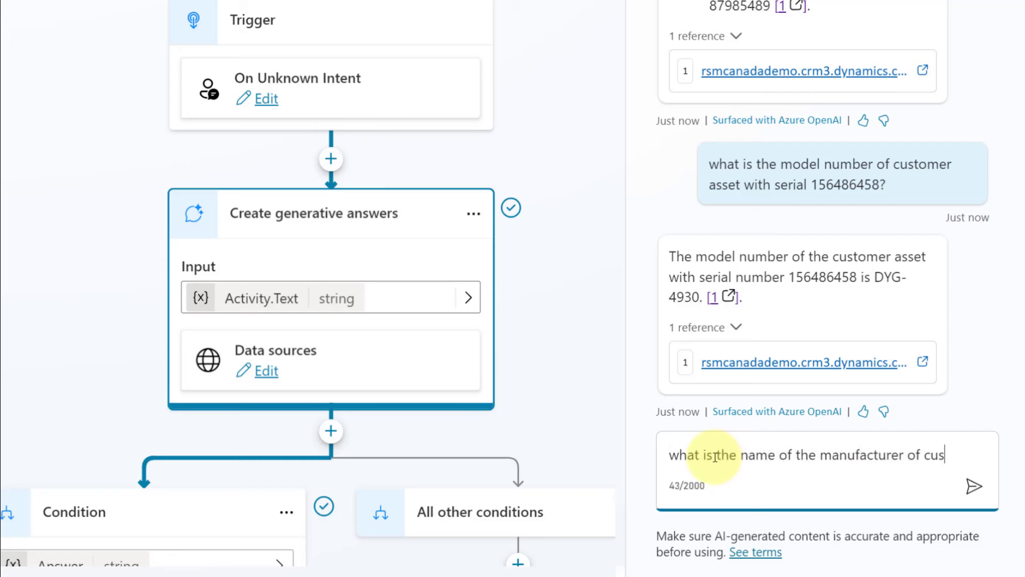
pyautogui.write('tomer asset with serial 156486458?')
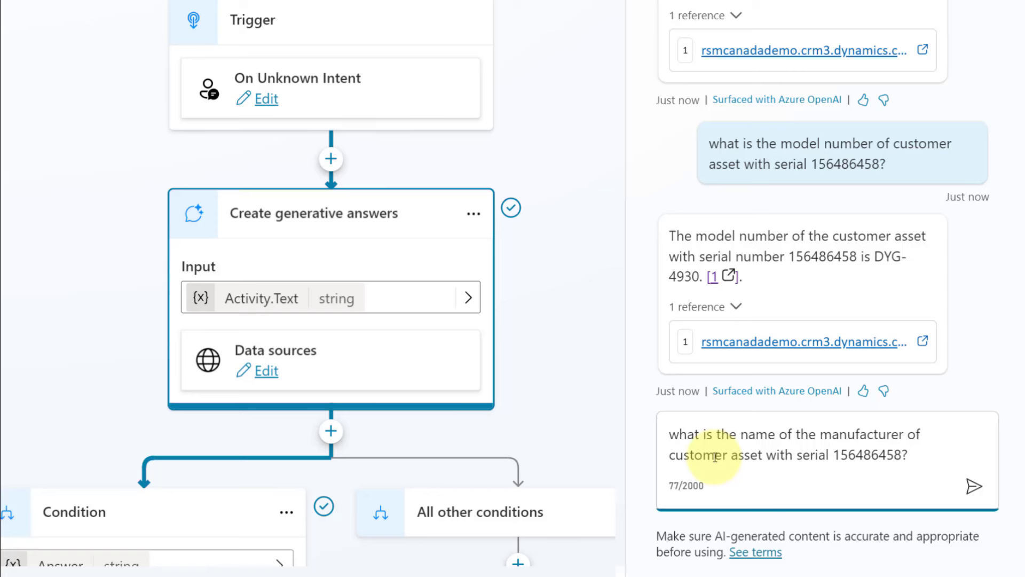
pyautogui.press('Return')
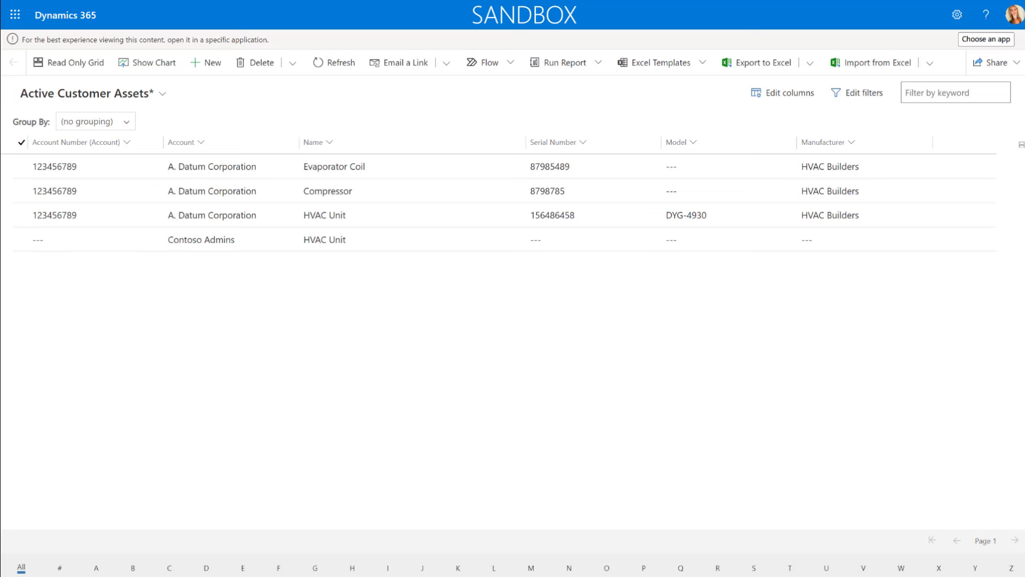
pyautogui.click(860, 216)
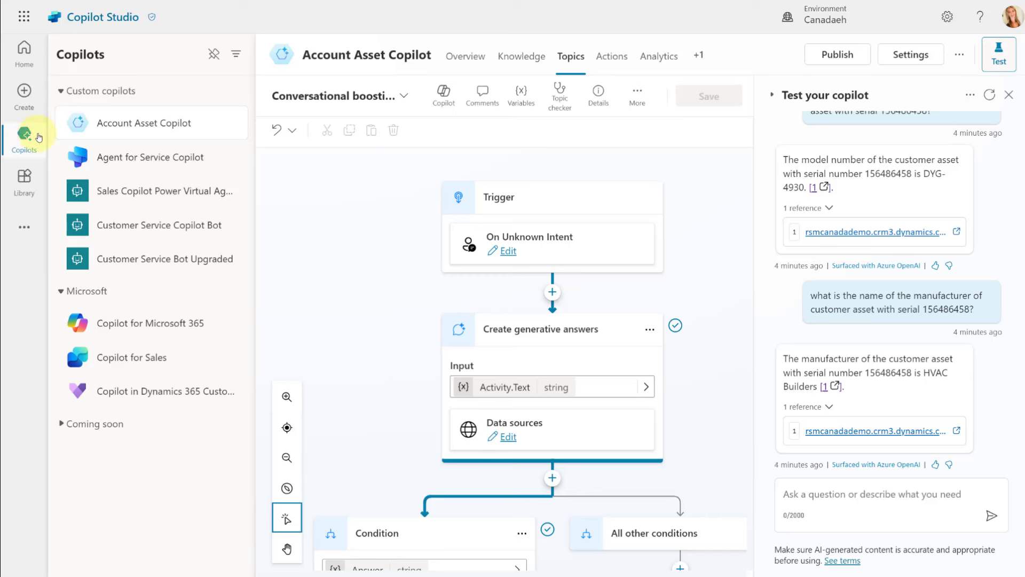
# Step: Start a new copilot from scratch and name it "Account Asset Copilot 2"
pyautogui.click(26, 103)
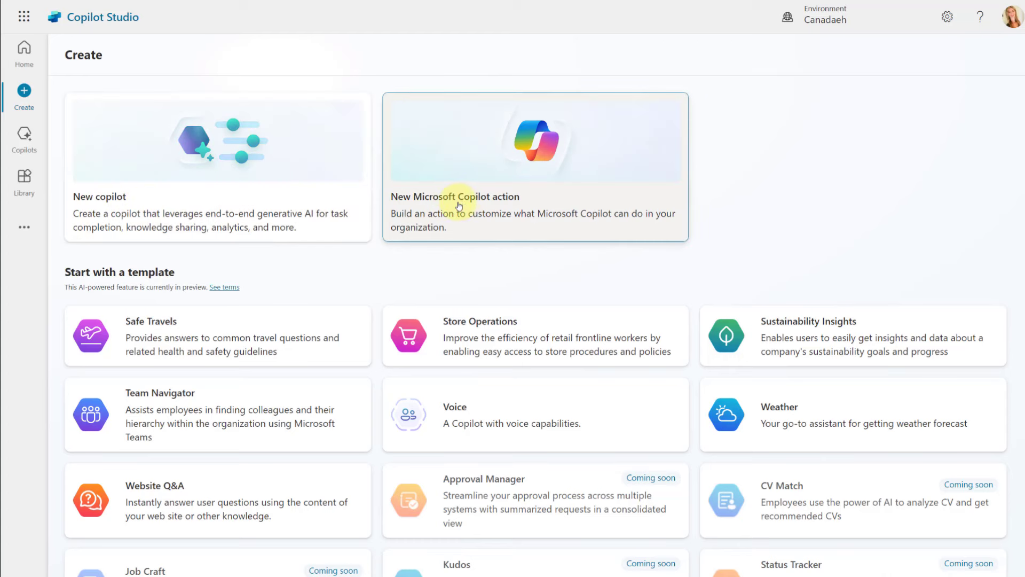
pyautogui.click(172, 173)
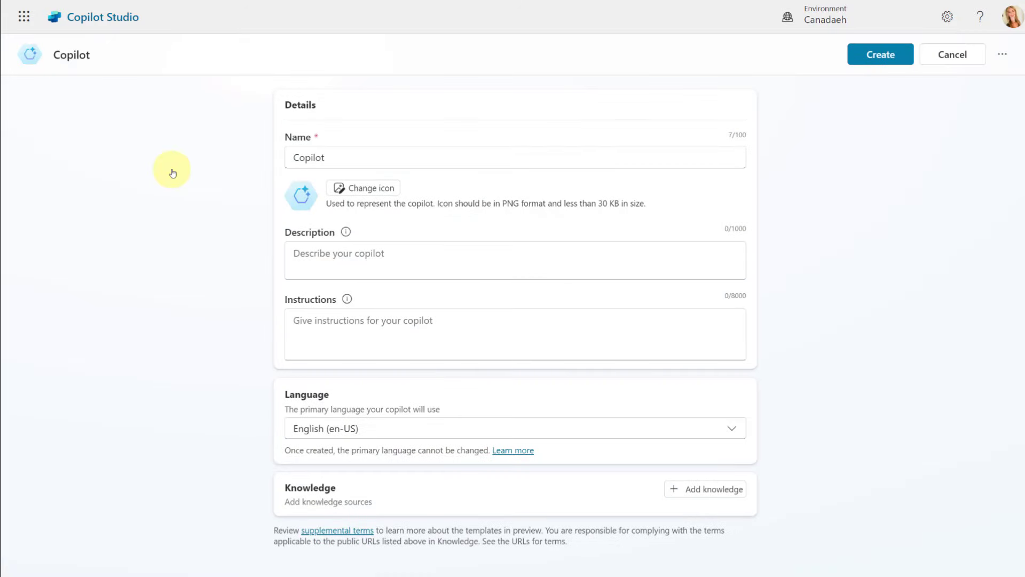
pyautogui.moveTo(355, 156); pyautogui.dragTo(287, 153)
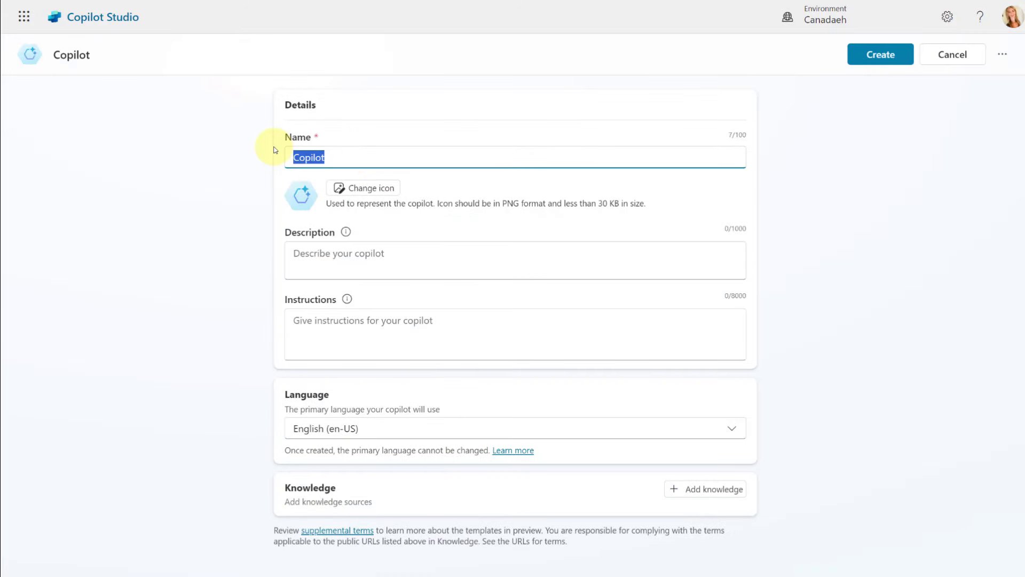
pyautogui.write('Account Asset Copilot 2')
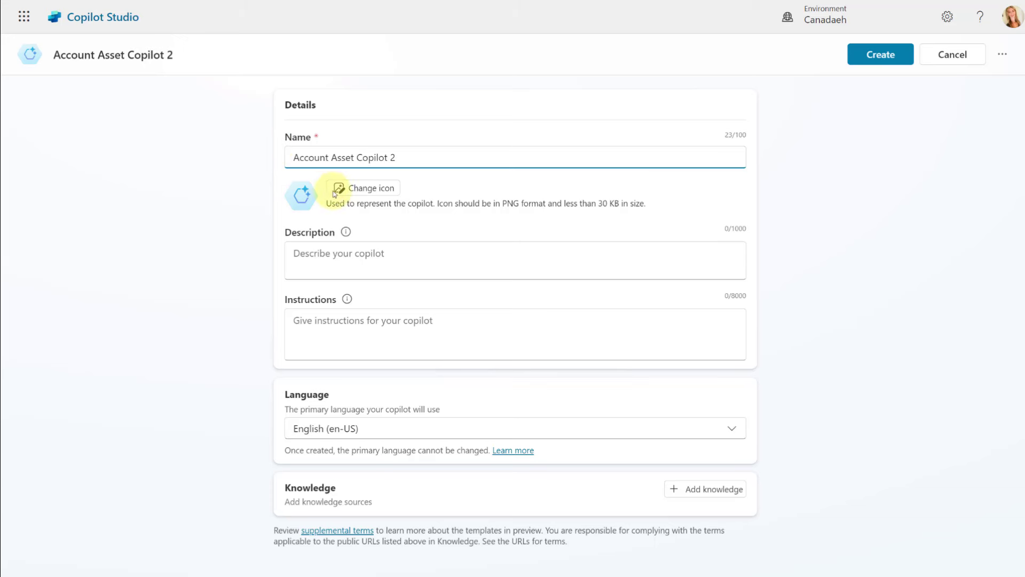
# Step: Set the description to "You are a friendly copilot that helps users get information about accounts and their related customer assets."
pyautogui.click(341, 255)
pyautogui.write('You a')
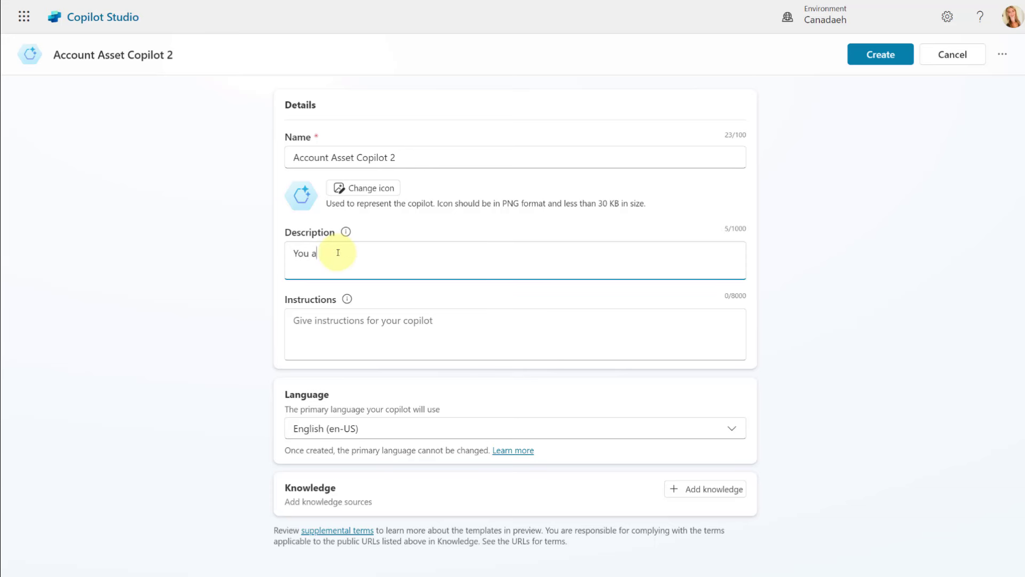
pyautogui.write('re a friendly copilot that helps us')
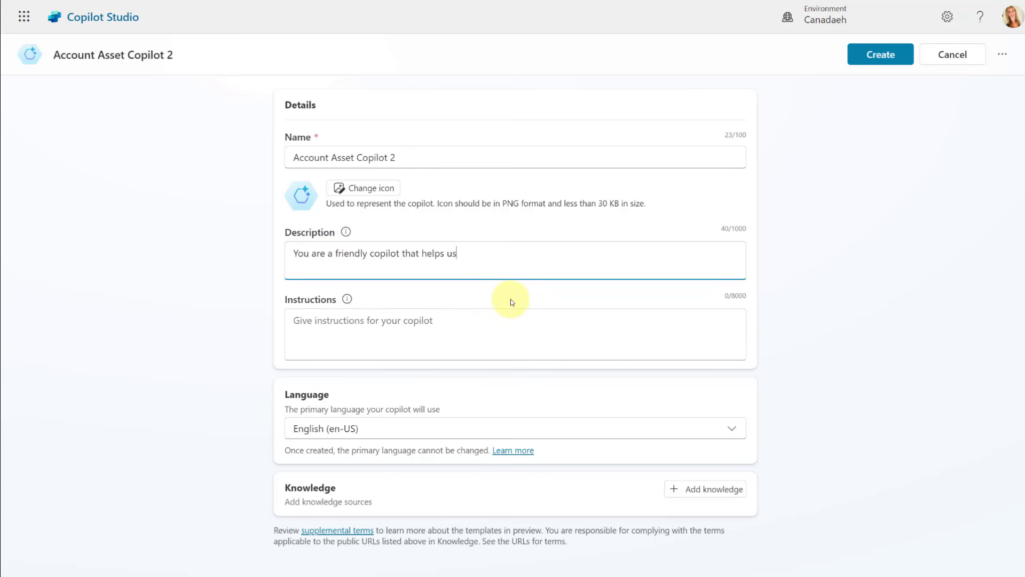
pyautogui.write('ers get information about accounts')
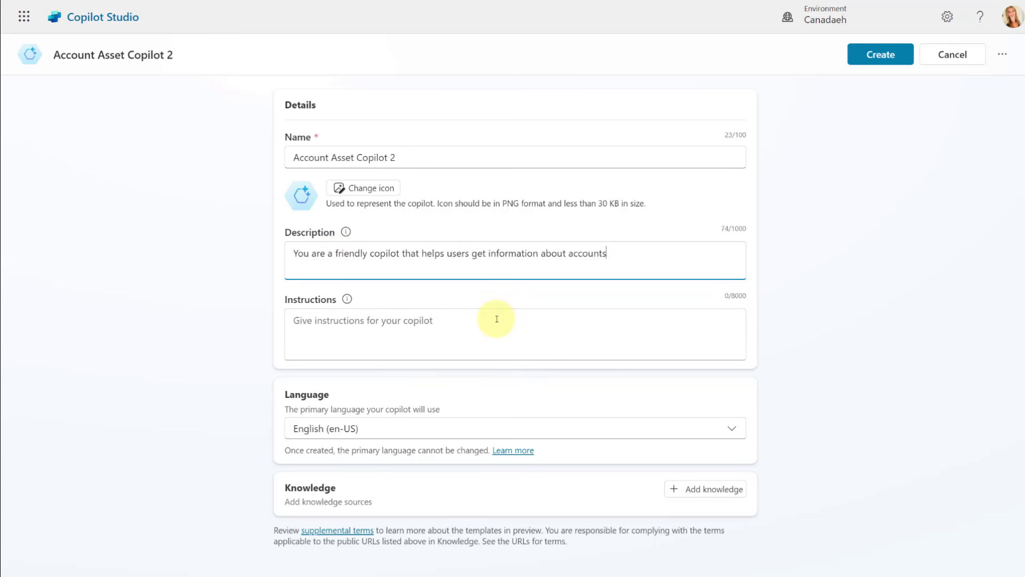
pyautogui.write(' and their related customer assets.')
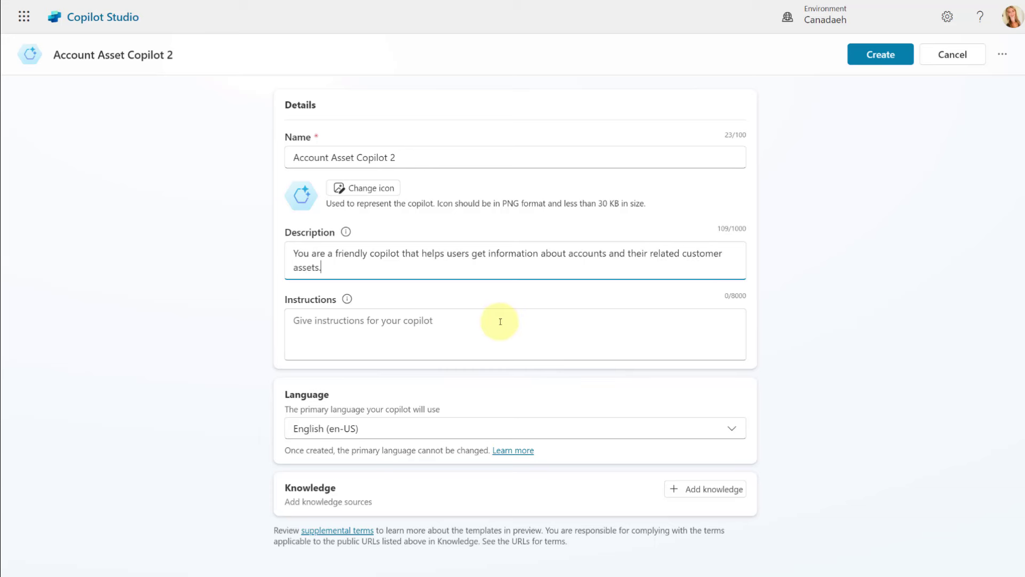
# Step: Enter the instructions "Assist users that need any information about accounts or customer assets. When showing multiple records, you will format your response in a list format."
pyautogui.click(499, 319)
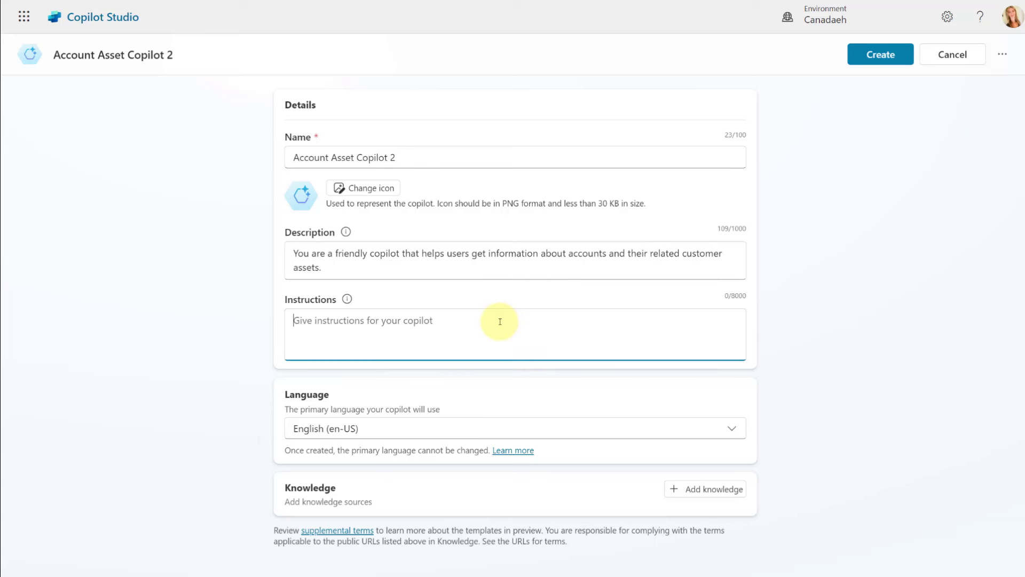
pyautogui.write('Assist users that need any in')
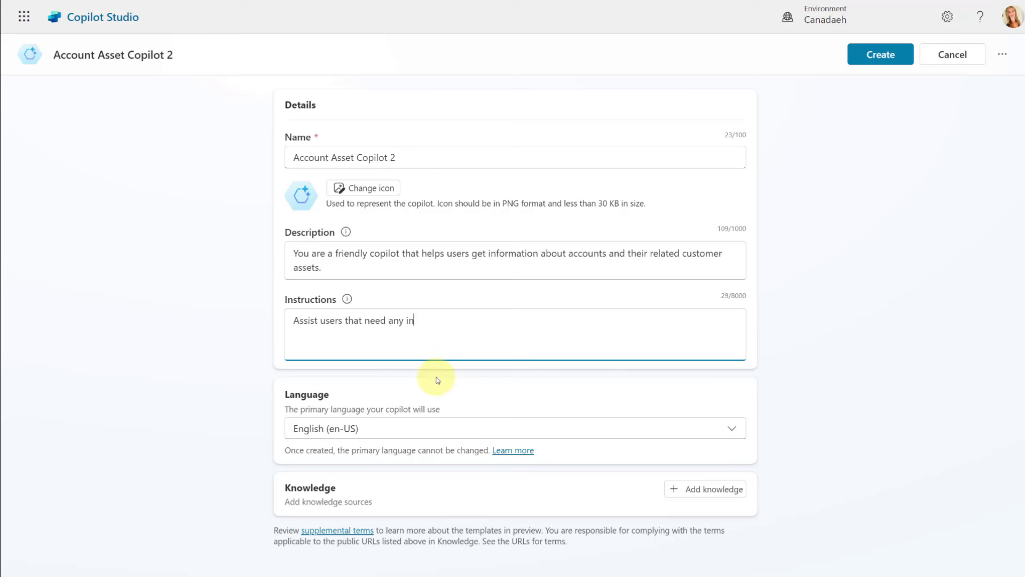
pyautogui.write('formation about accounts or custo')
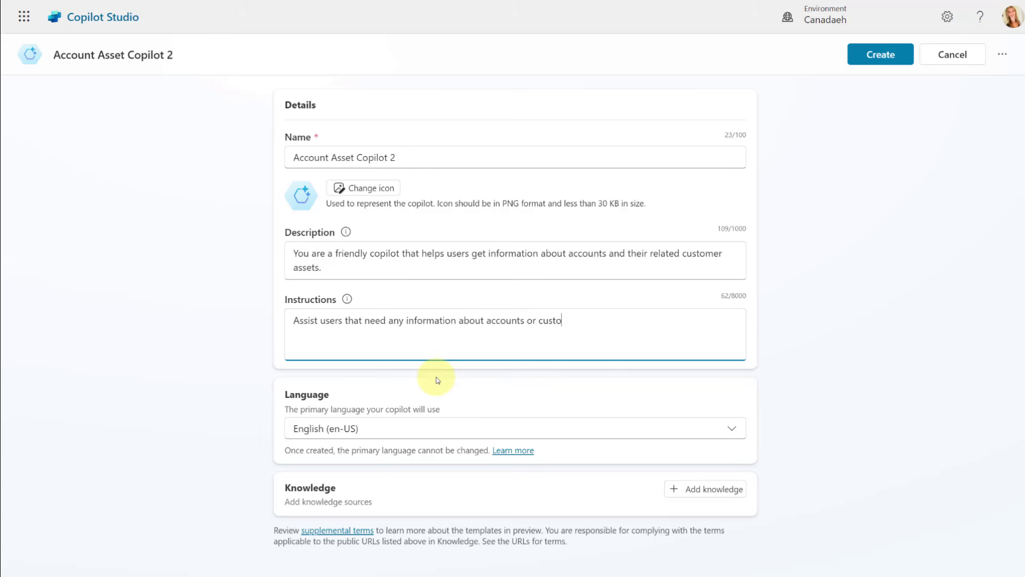
pyautogui.write('mer assets. When showing multip')
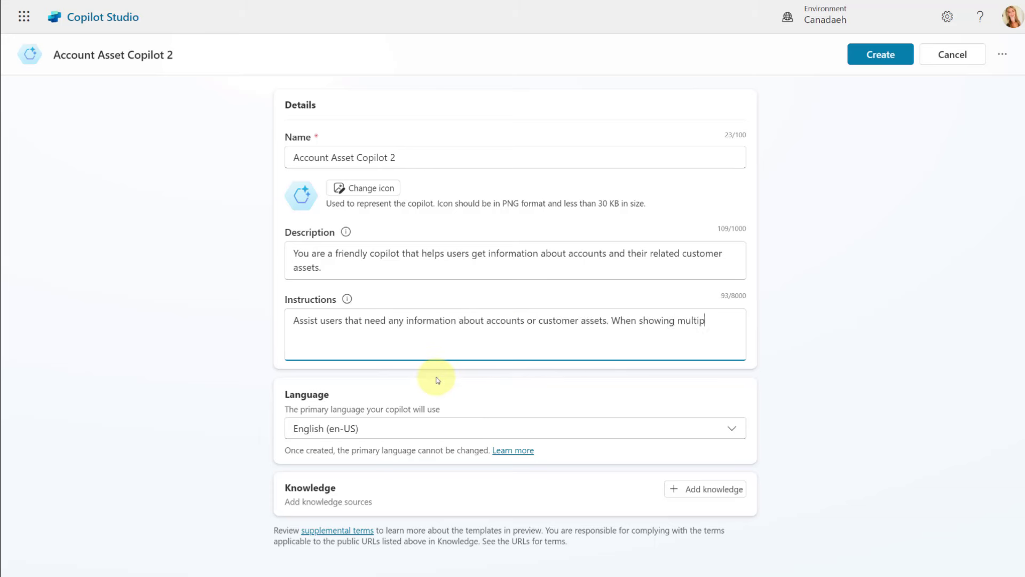
pyautogui.write('le records, you will format you')
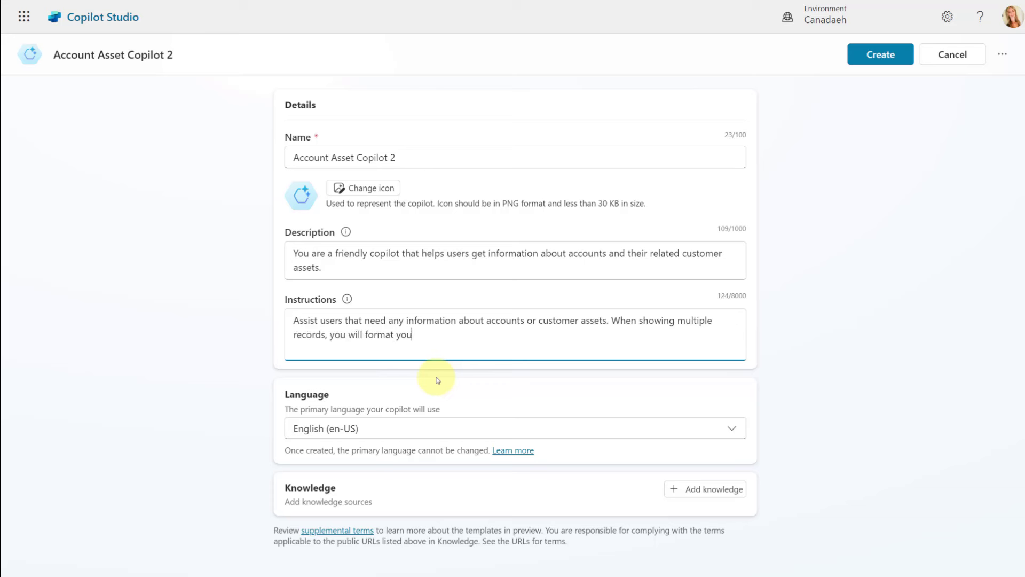
pyautogui.write('r response in a list format.')
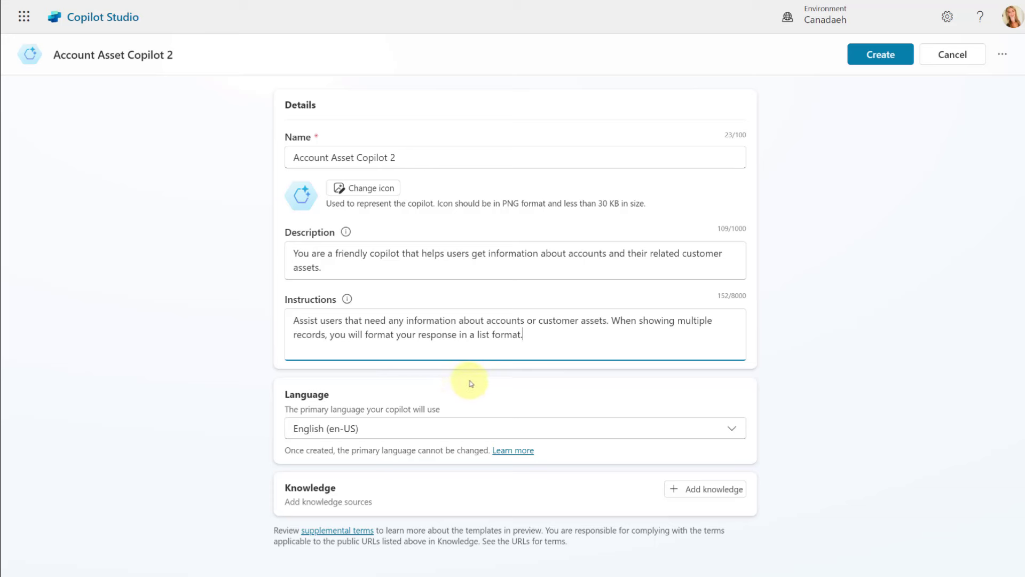
# Step: Check which knowledge sources are offered at creation, and create the copilot without adding any
pyautogui.click(720, 493)
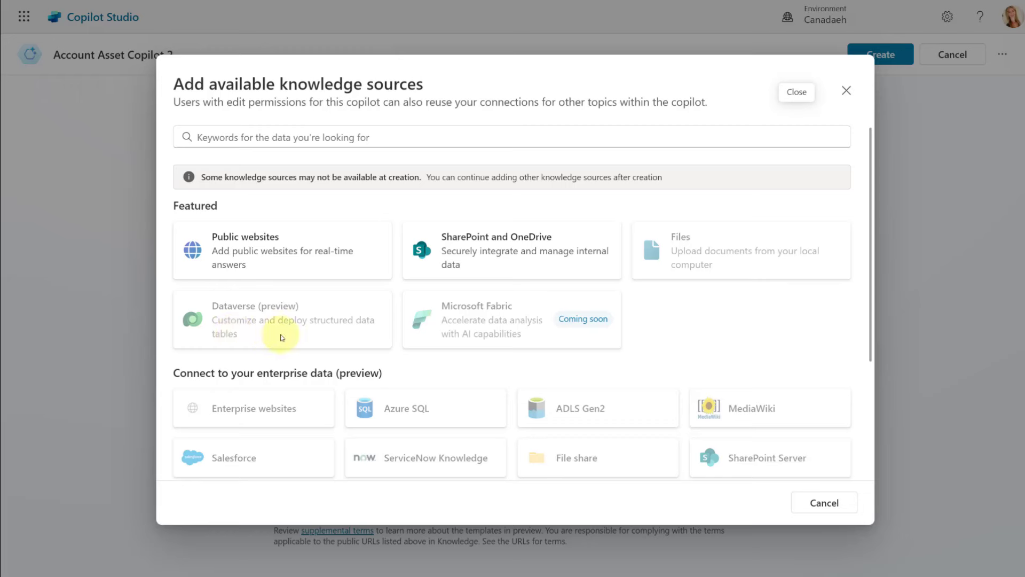
pyautogui.click(846, 91)
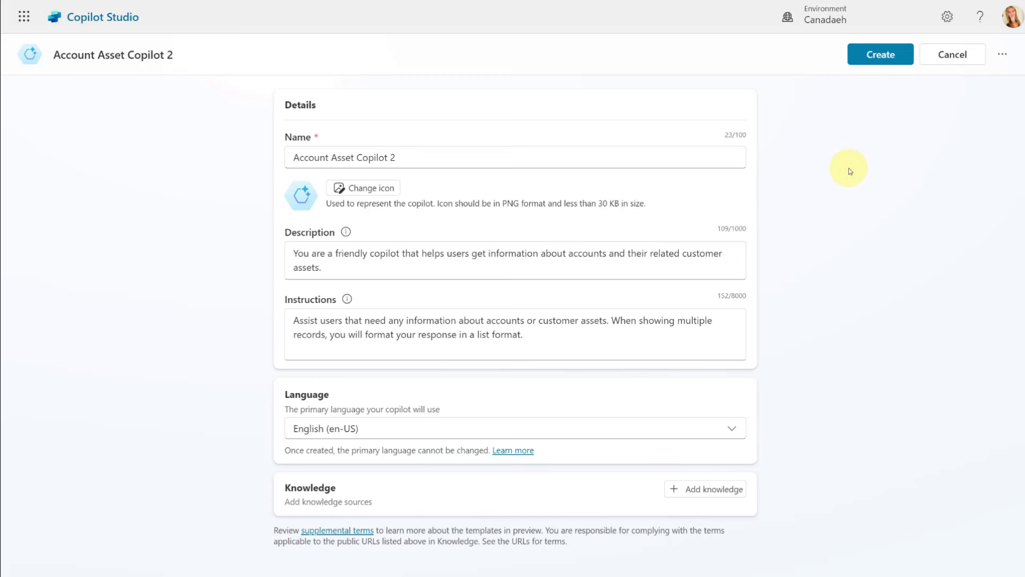
pyautogui.click(876, 56)
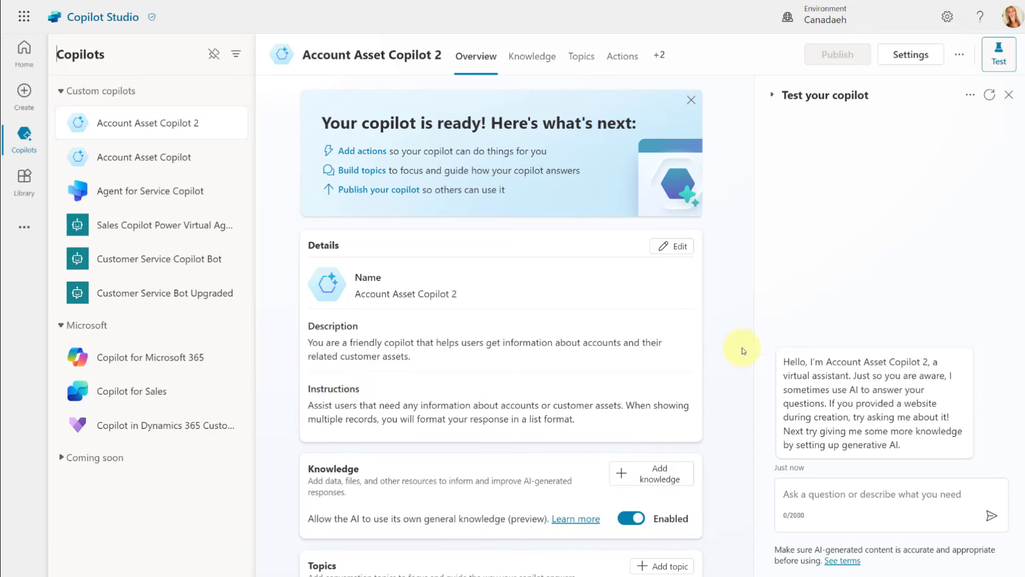
# Step: Review the new copilot's overview and its Generative AI settings for how it decides to respond
pyautogui.scroll(-2, 714, 361)
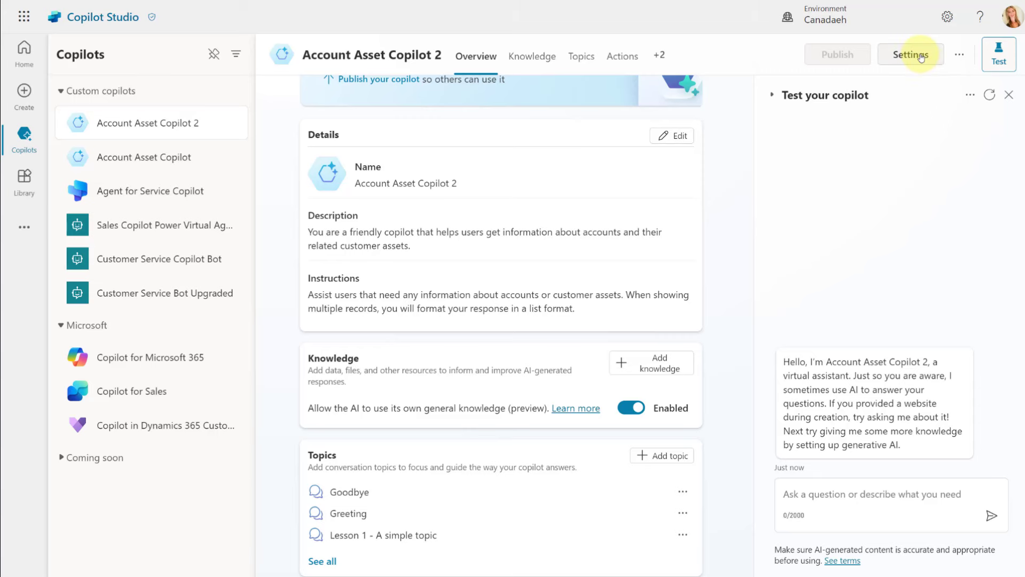
pyautogui.click(920, 57)
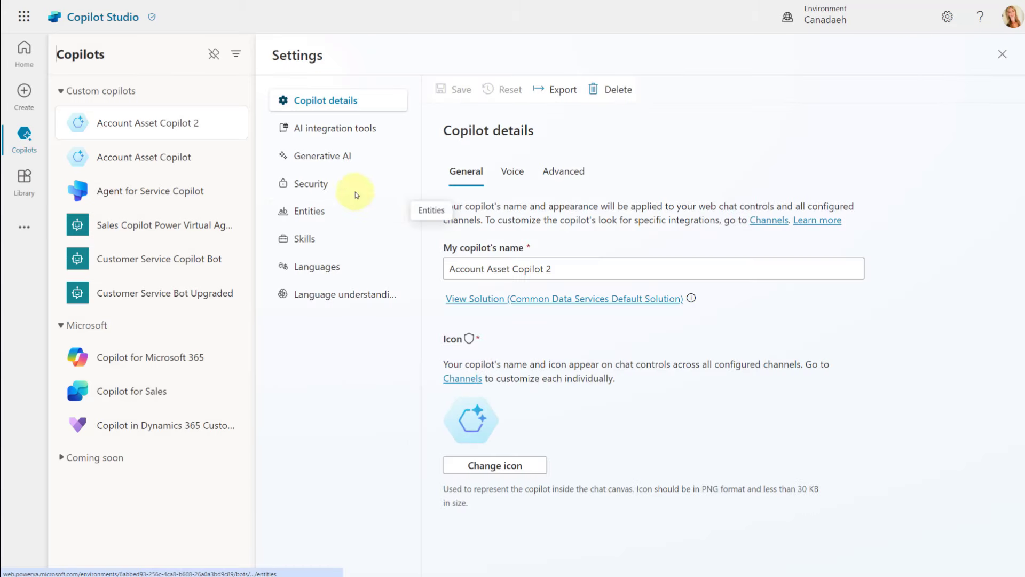
pyautogui.click(336, 157)
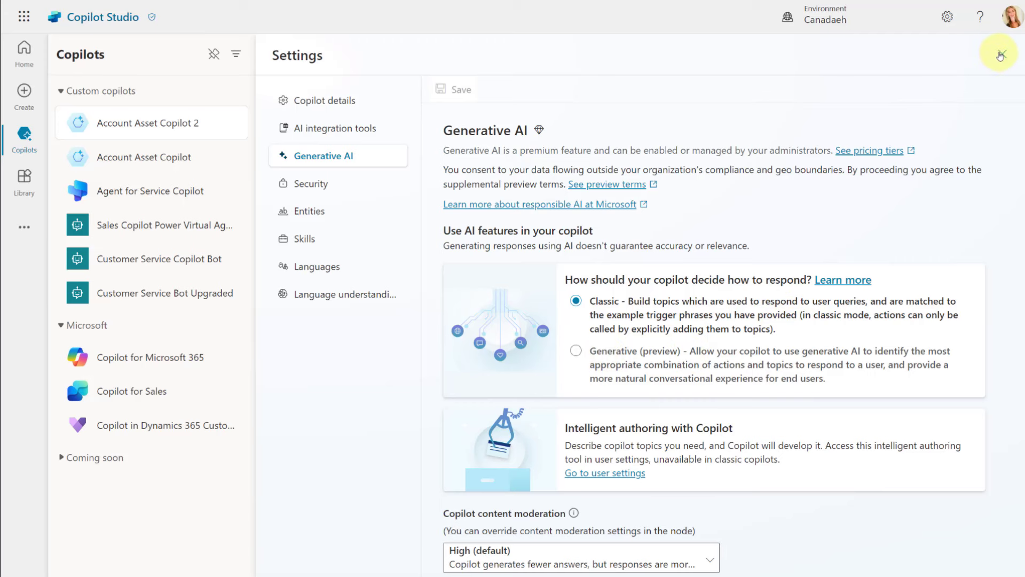
pyautogui.click(1000, 55)
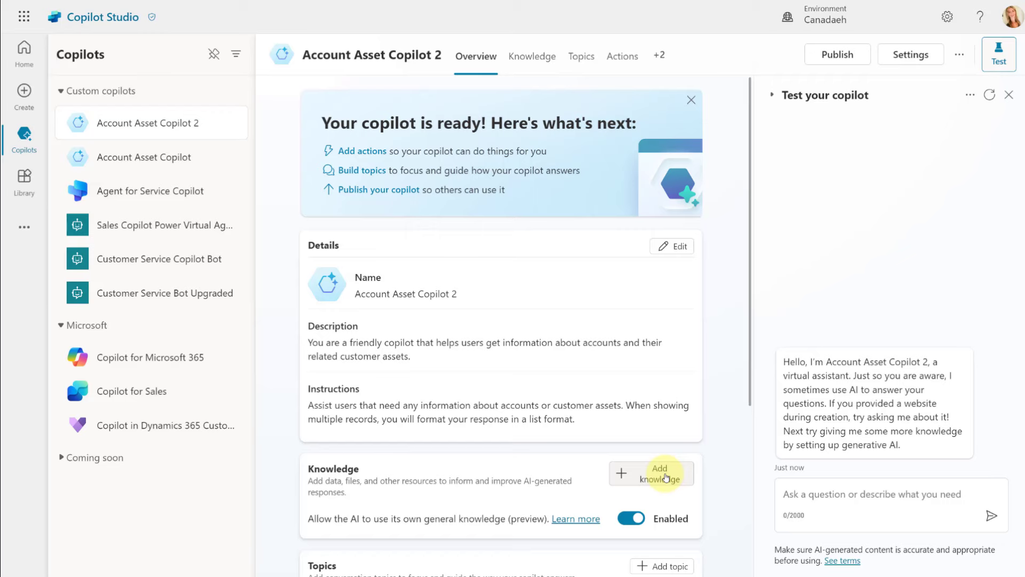
# Step: Start adding a Dataverse (preview) knowledge source to the copilot and select the Account table
pyautogui.click(531, 57)
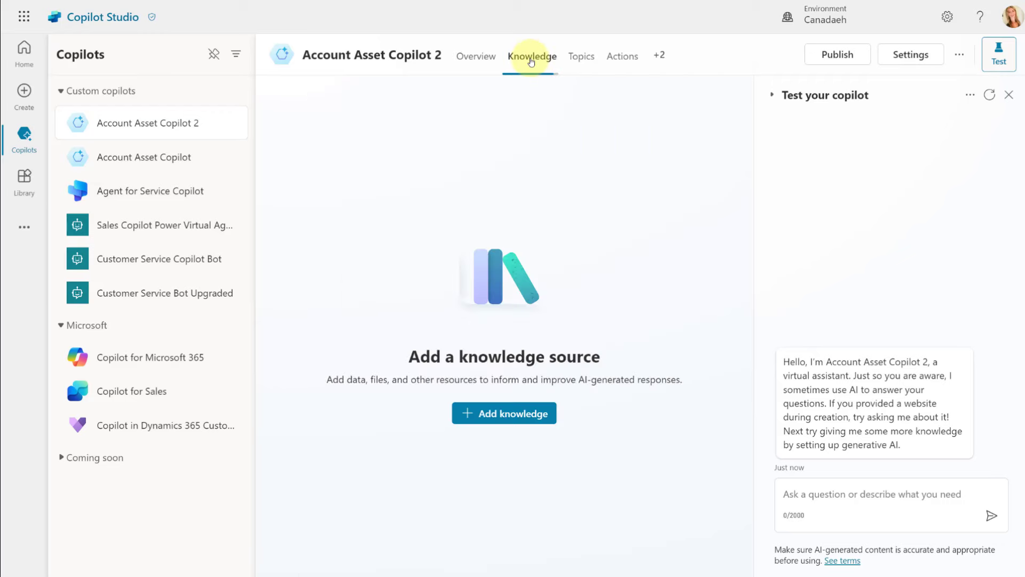
pyautogui.click(513, 415)
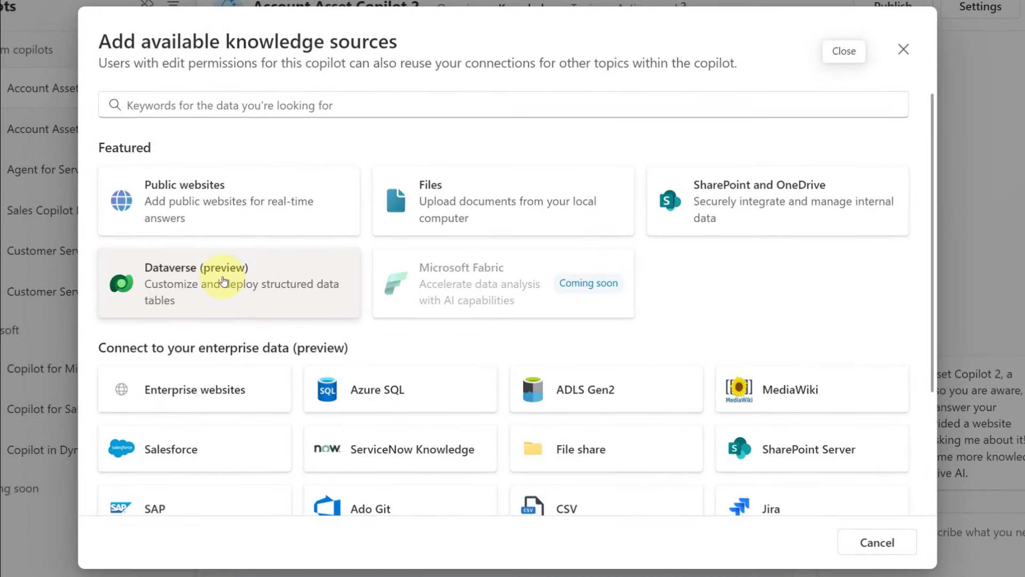
pyautogui.click(290, 284)
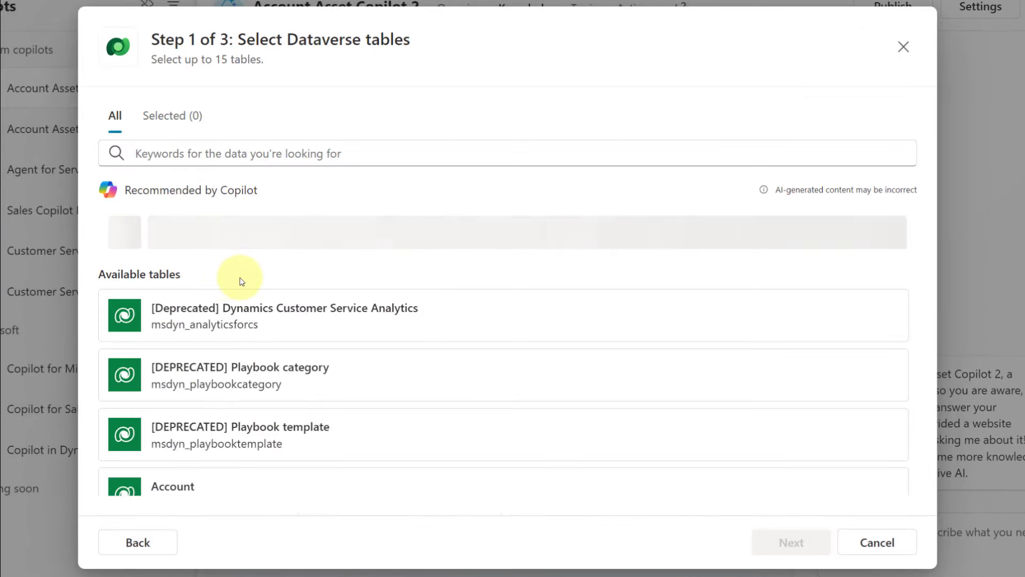
pyautogui.click(191, 154)
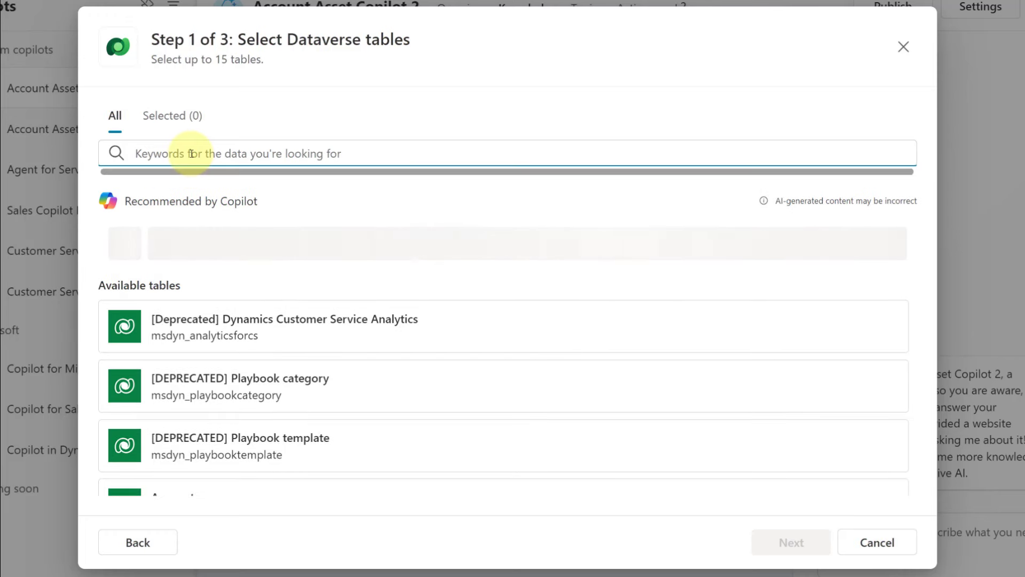
pyautogui.write('account')
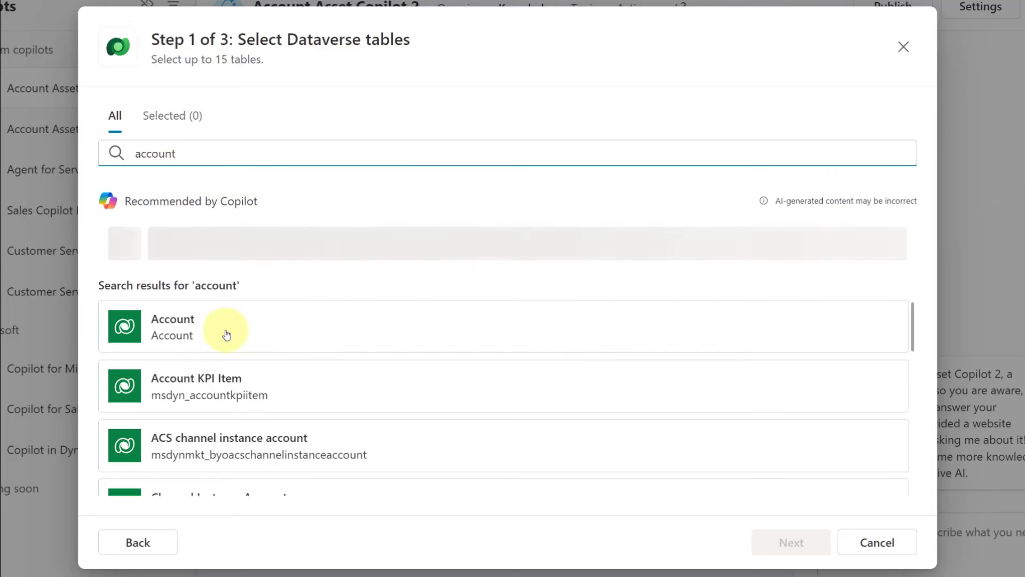
pyautogui.click(226, 334)
# Step: Search the Dataverse tables for "customer ass", select Customer Asset, Customer Asset Attachment and Customer Asset Category, and review the selected tables
pyautogui.moveTo(201, 154); pyautogui.dragTo(21, 155)
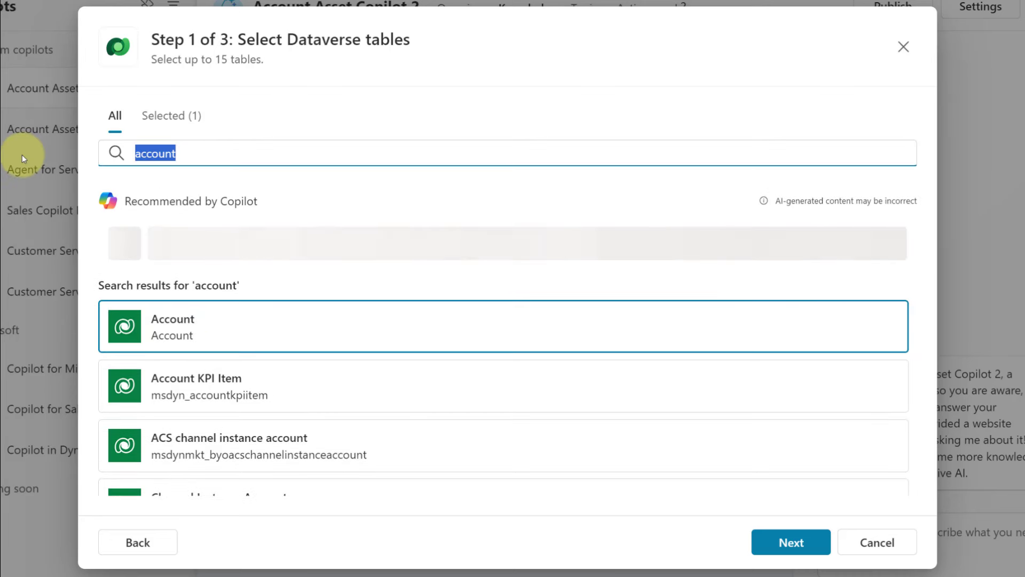
pyautogui.write('cusotmer')
pyautogui.press('BackSpace')
pyautogui.press('BackSpace')
pyautogui.press('BackSpace')
pyautogui.press('BackSpace')
pyautogui.press('BackSpace')
pyautogui.press('BackSpace')
pyautogui.write('t')
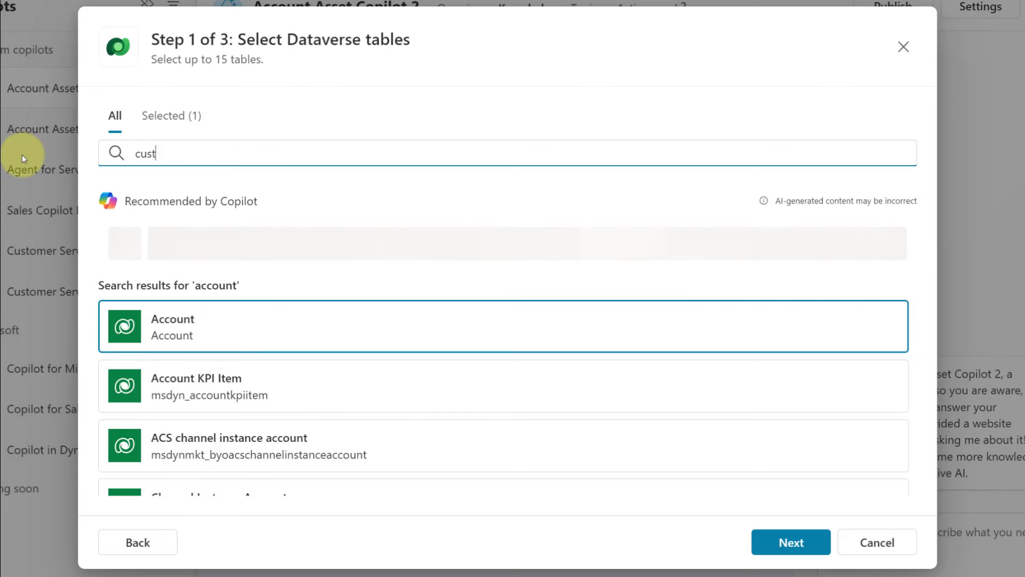
pyautogui.write('omrd')
pyautogui.press('BackSpace')
pyautogui.press('BackSpace')
pyautogui.press('BackSpace')
pyautogui.write('me')
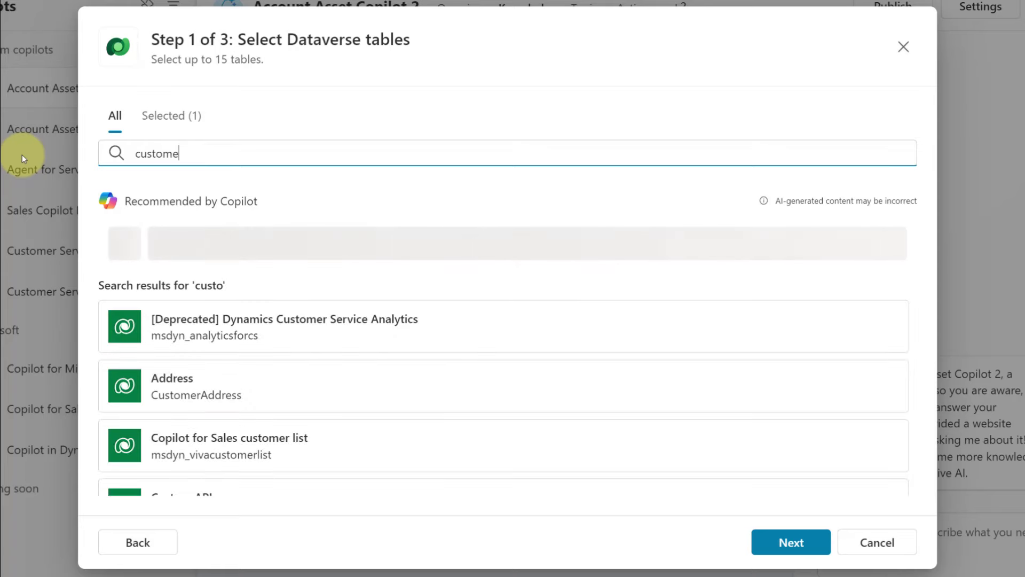
pyautogui.write('r a')
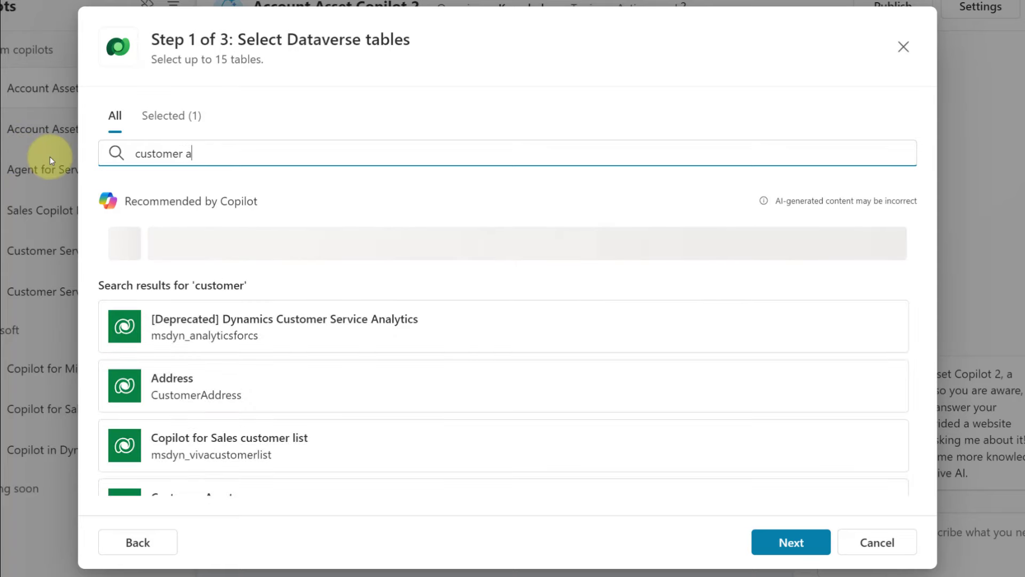
pyautogui.write('ss')
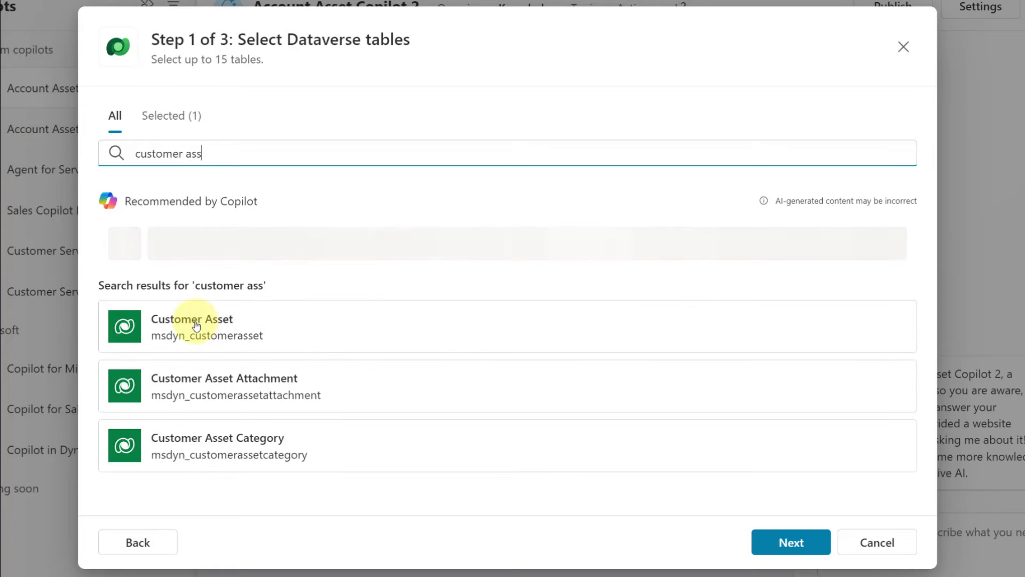
pyautogui.click(196, 326)
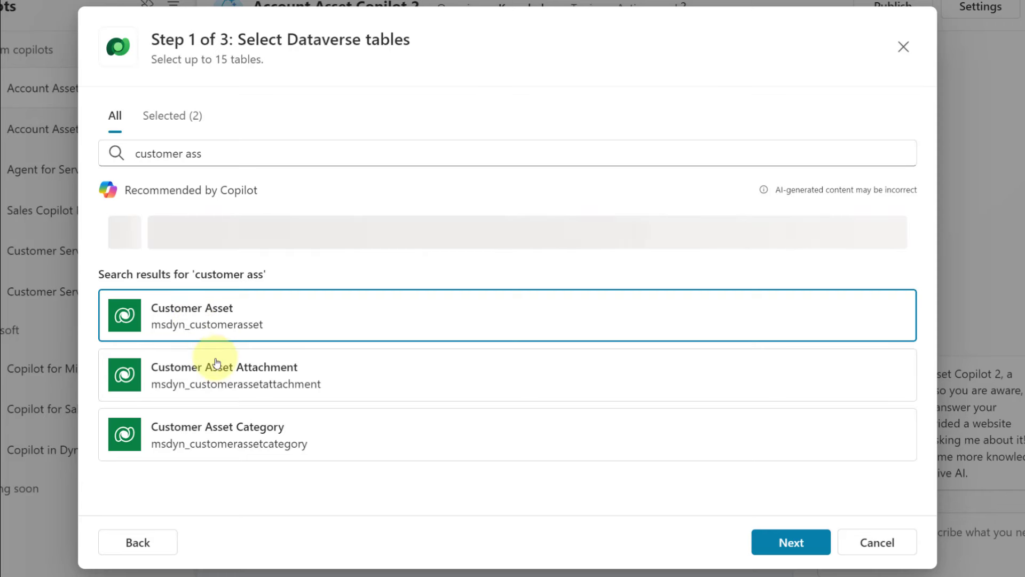
pyautogui.click(208, 375)
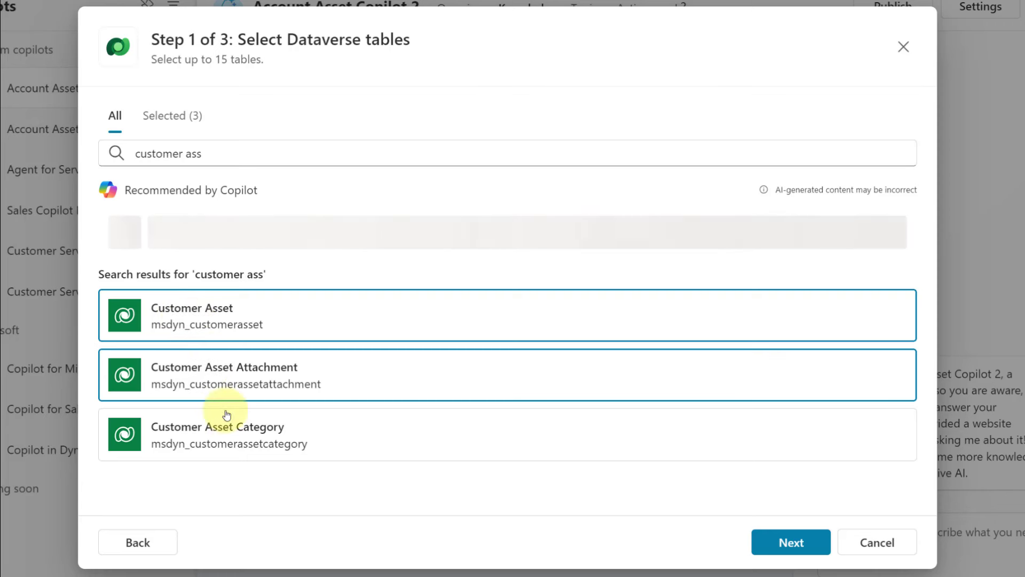
pyautogui.click(235, 424)
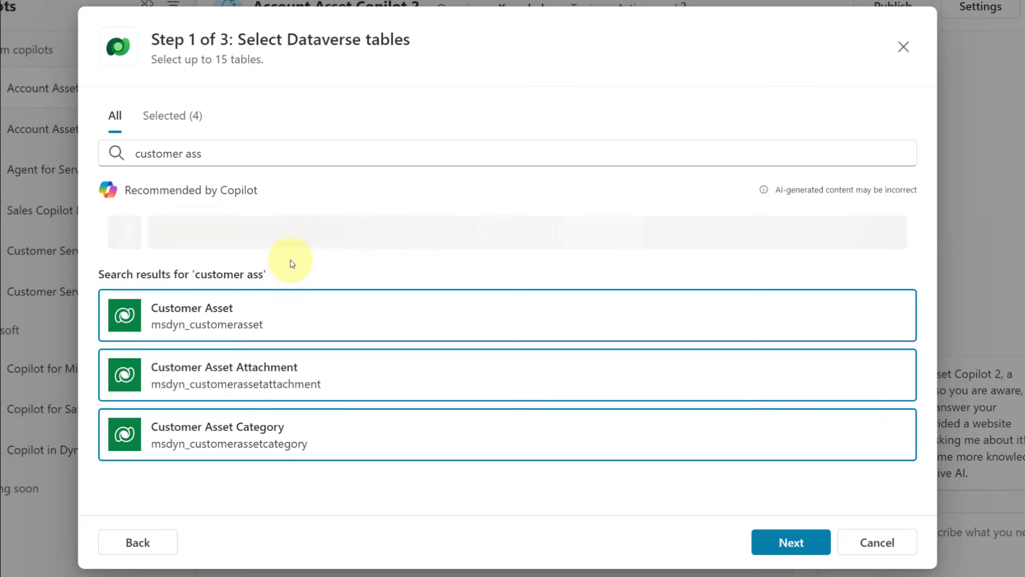
pyautogui.click(168, 122)
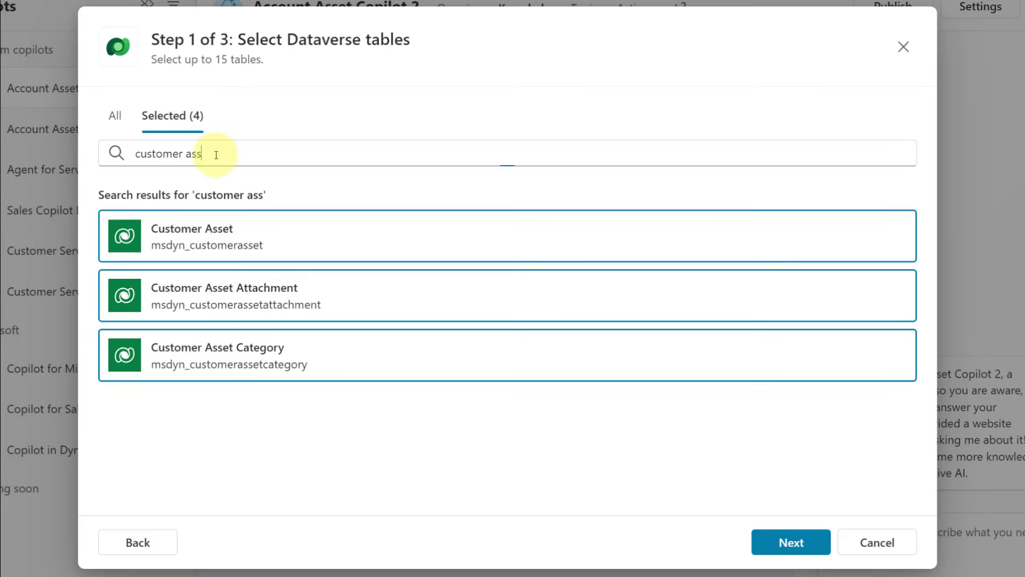
# Step: Clear the table search, remove Customer Asset Category and Customer Asset Attachment from the selection, and continue with the remaining tables
pyautogui.moveTo(228, 153); pyautogui.dragTo(69, 153)
pyautogui.press('BackSpace')
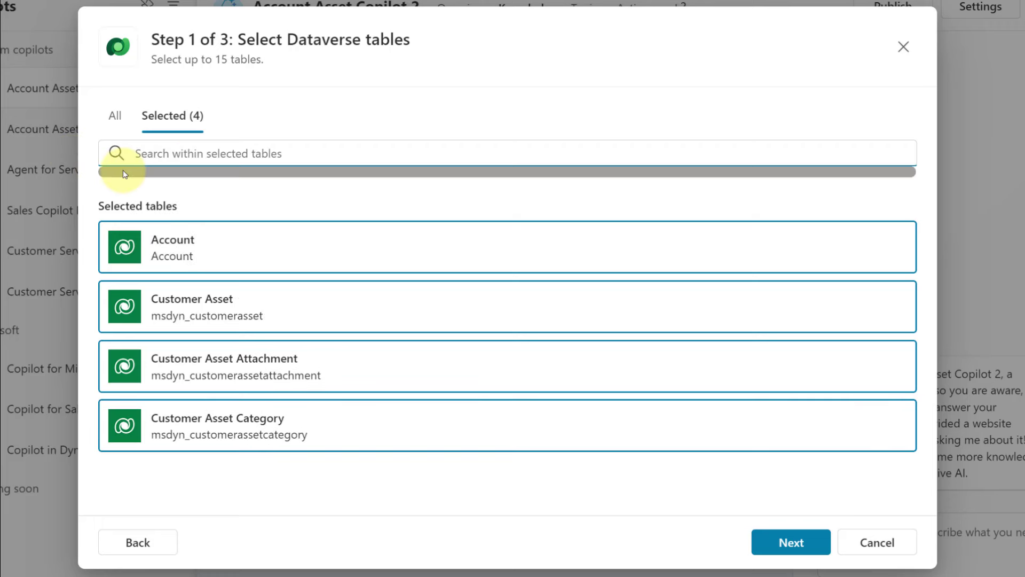
pyautogui.click(214, 430)
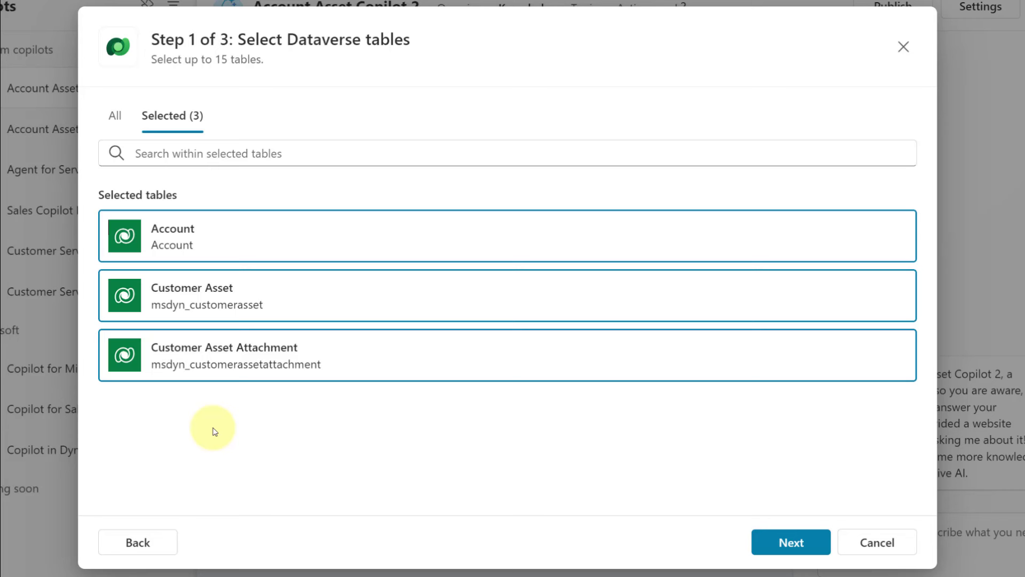
pyautogui.click(215, 365)
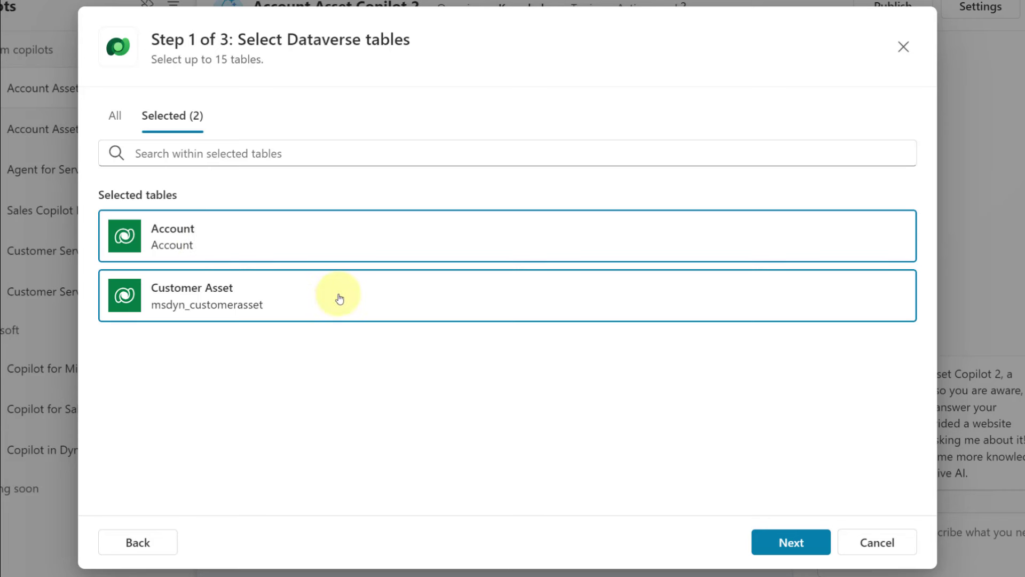
pyautogui.click(798, 548)
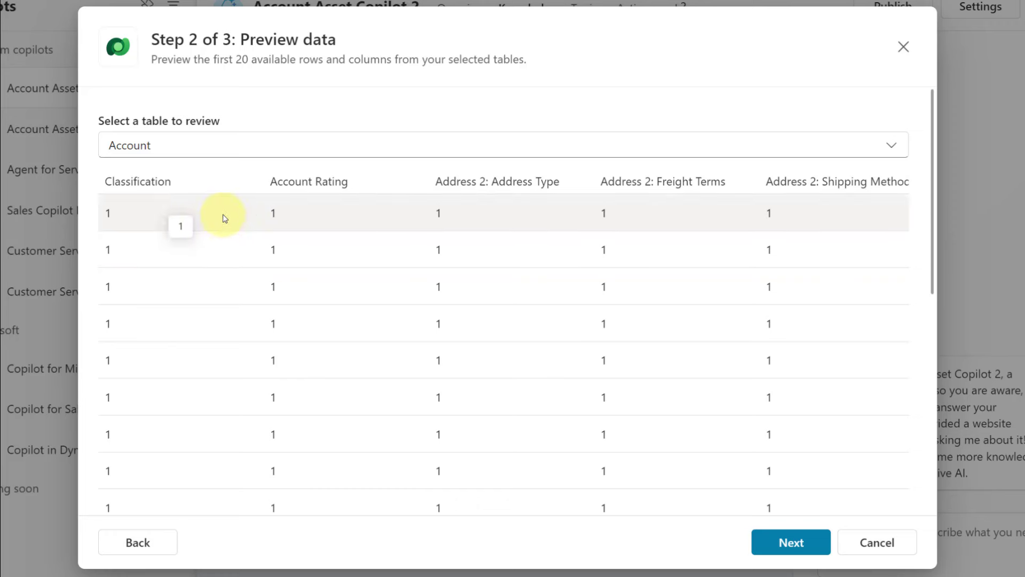
# Step: Preview the Customer Asset table's data, proceed to the final review, and check the knowledge name
pyautogui.click(210, 142)
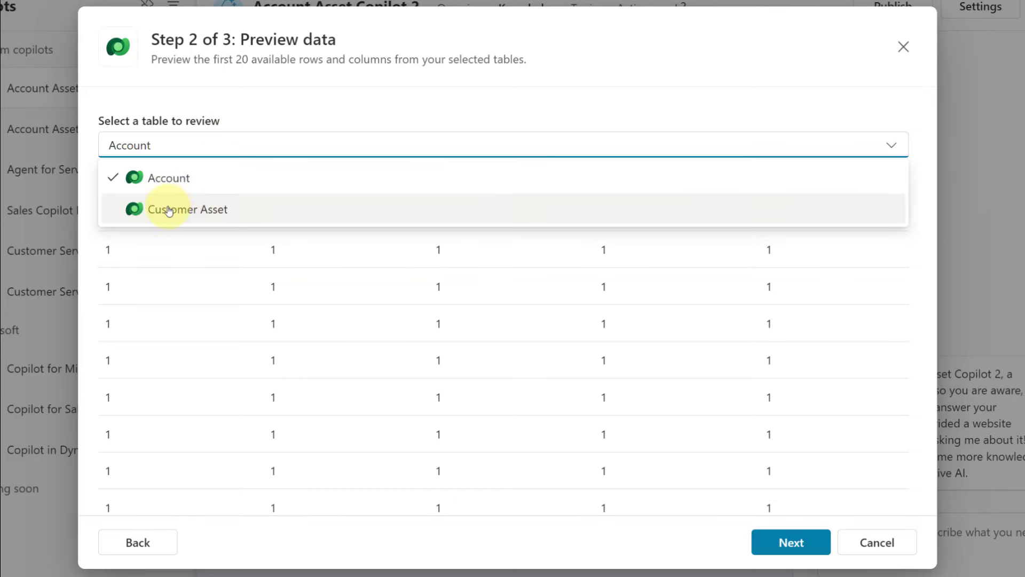
pyautogui.click(167, 209)
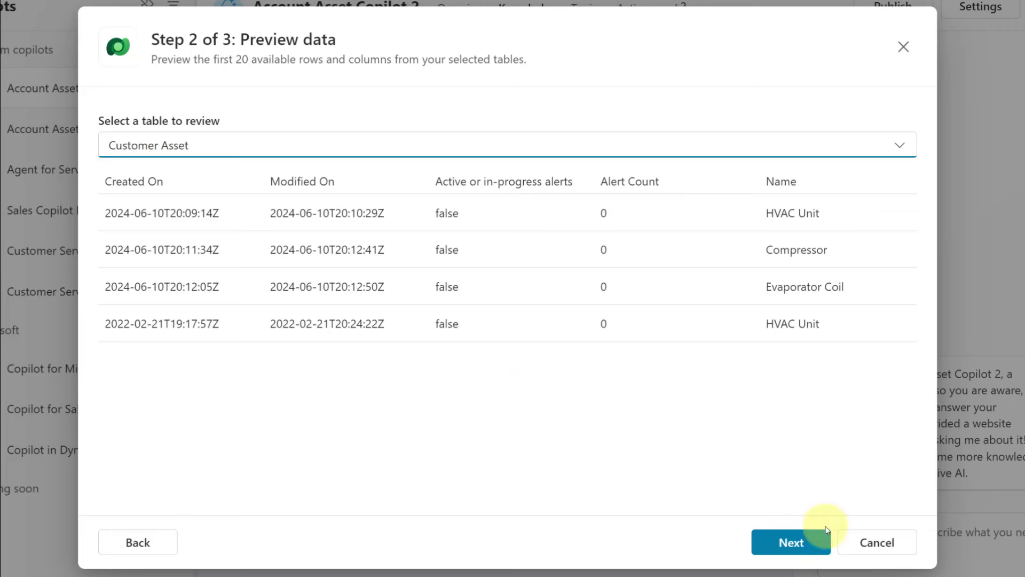
pyautogui.click(799, 543)
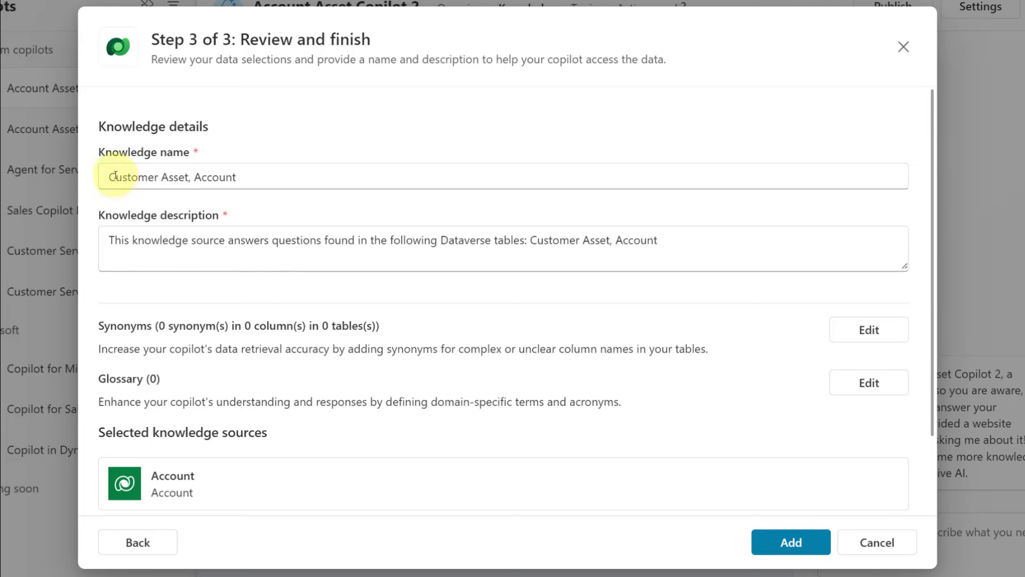
pyautogui.moveTo(110, 176); pyautogui.dragTo(270, 176)
pyautogui.click(270, 177)
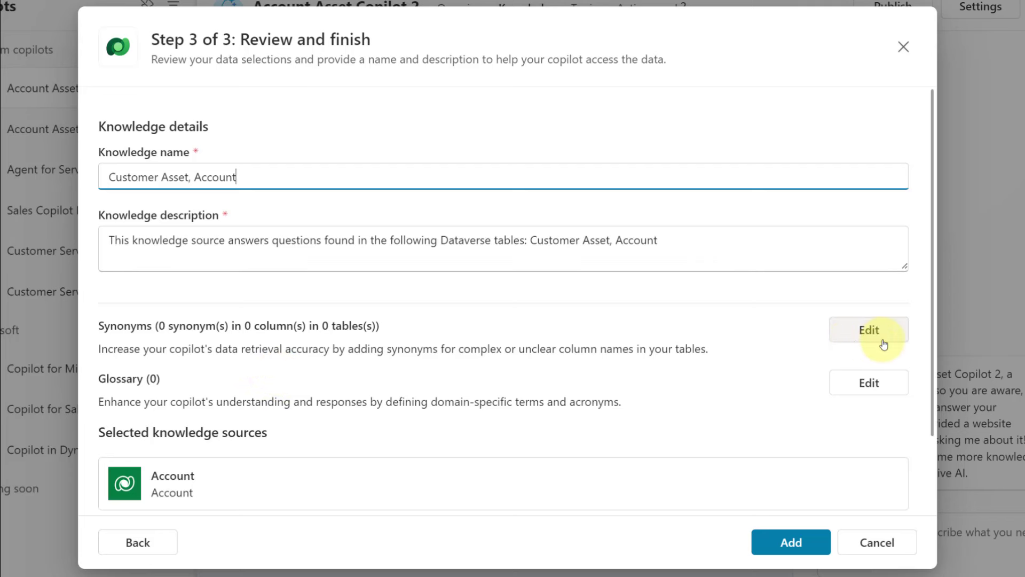
# Step: Add the synonym "Account ID" to the Account Number column of the Account table
pyautogui.click(869, 330)
pyautogui.click(176, 202)
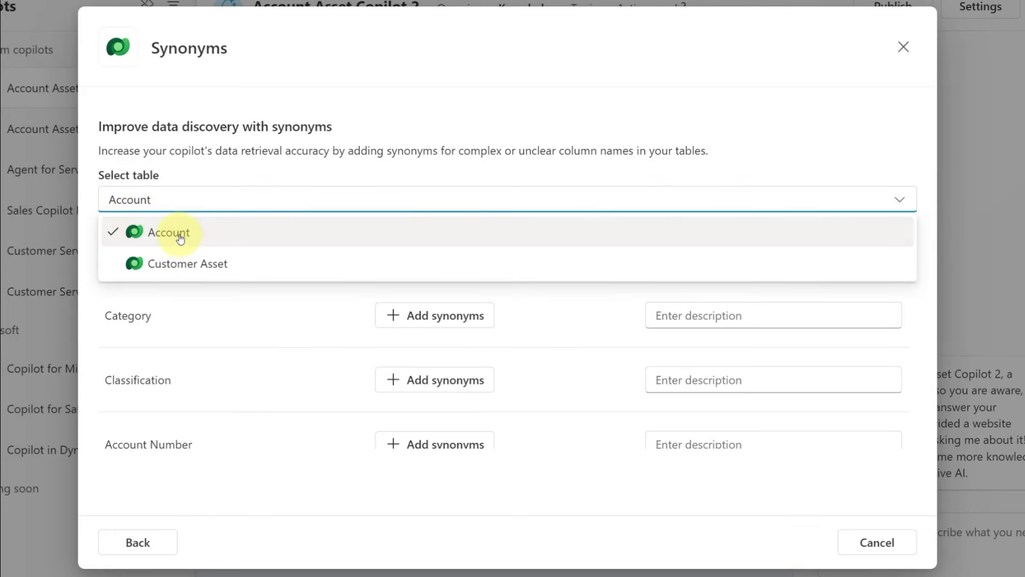
pyautogui.click(179, 237)
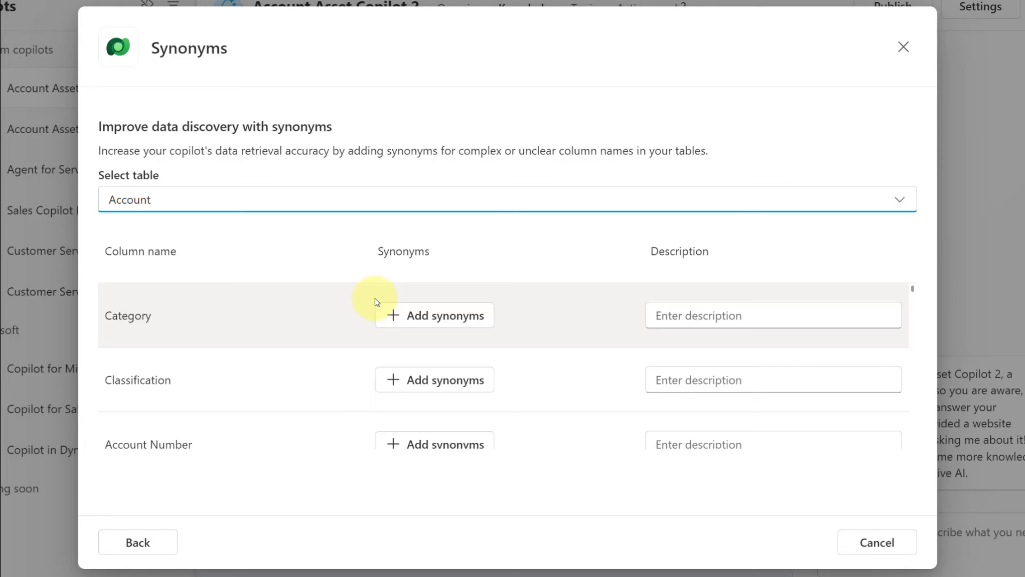
pyautogui.scroll(-2, 375, 302)
pyautogui.click(449, 312)
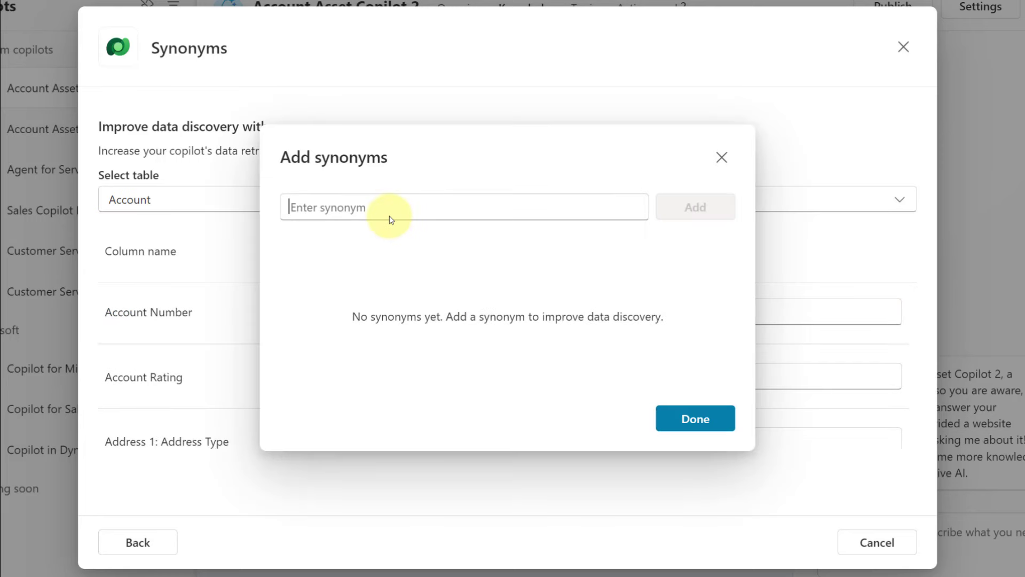
pyautogui.click(399, 209)
pyautogui.write('Account ID')
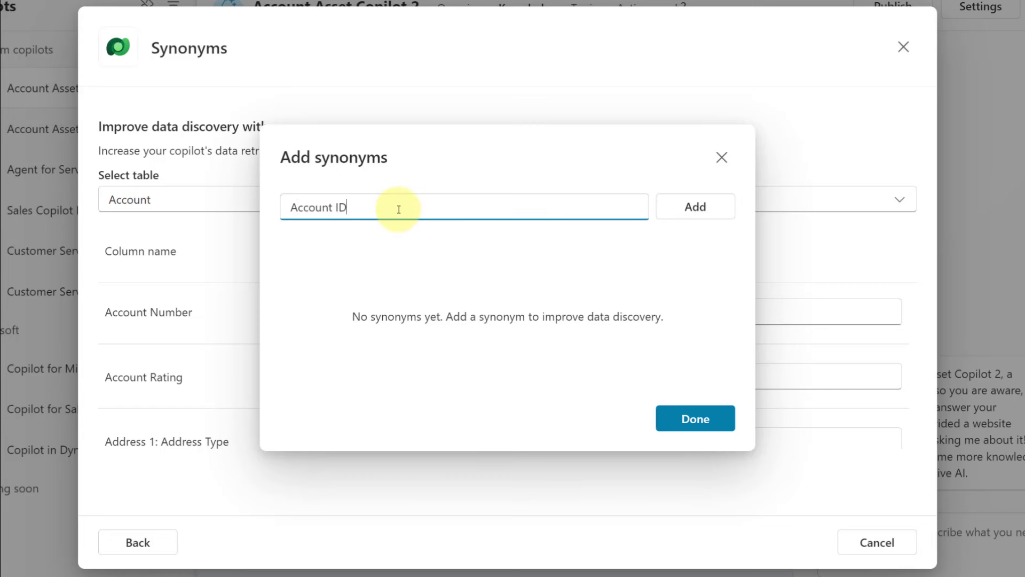
pyautogui.click(688, 207)
pyautogui.click(694, 427)
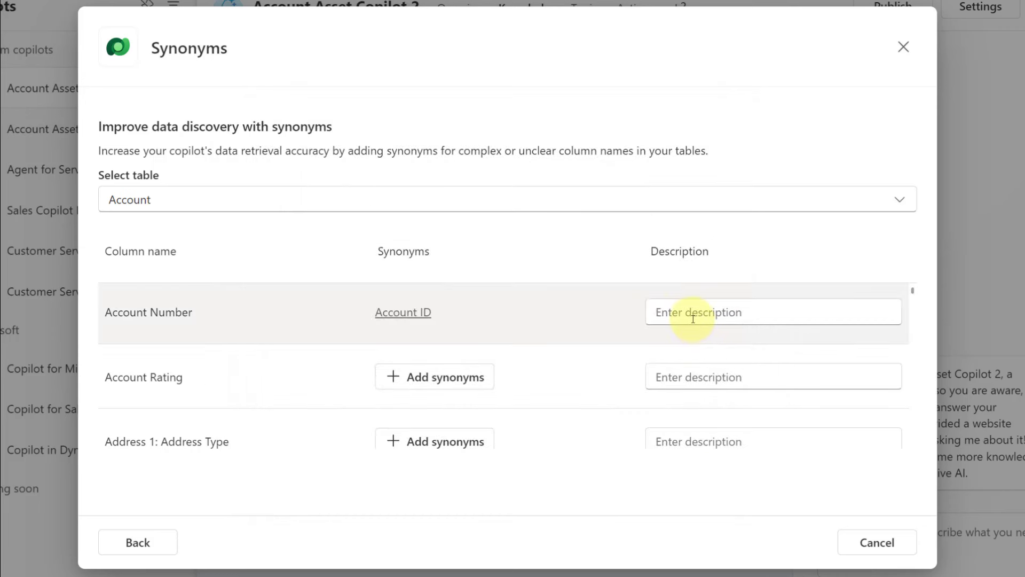
# Step: Describe the Account Number column as "Unique account identifier" and return to the knowledge review
pyautogui.click(693, 315)
pyautogui.write('Unique')
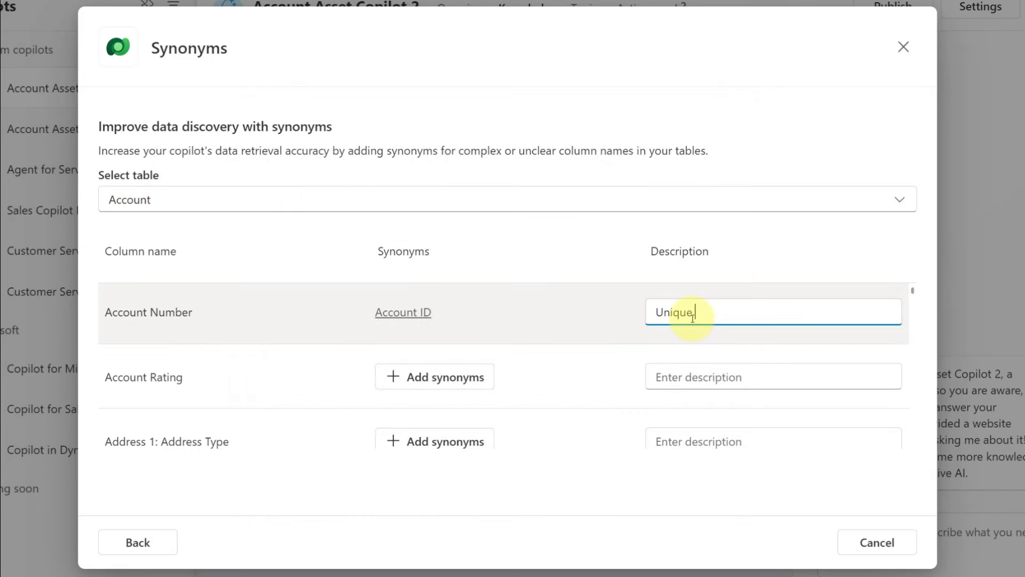
pyautogui.write(' account idenfity')
pyautogui.press('BackSpace')
pyautogui.press('BackSpace')
pyautogui.write('to')
pyautogui.press('BackSpace')
pyautogui.press('BackSpace')
pyautogui.write('ifier')
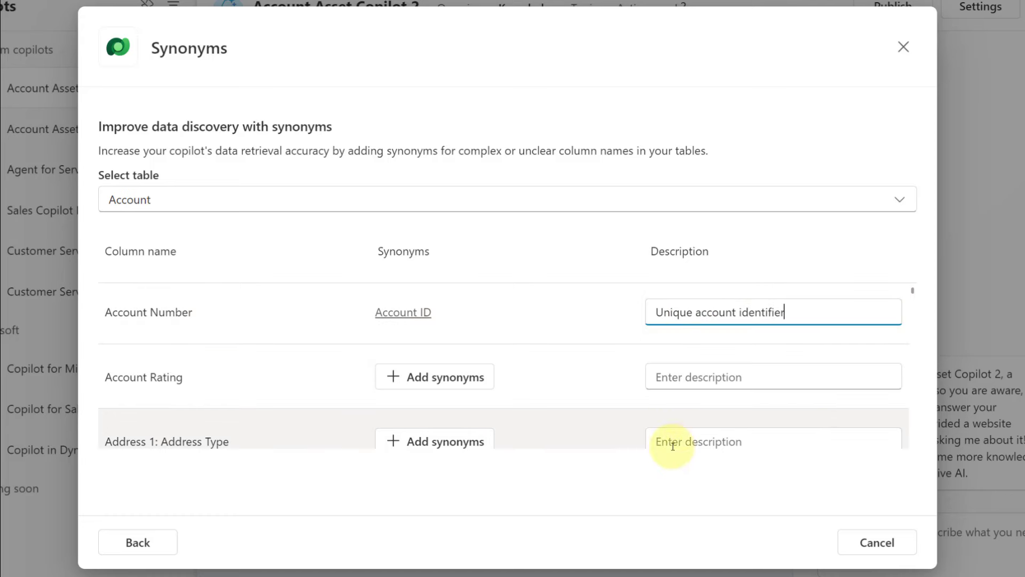
pyautogui.click(642, 479)
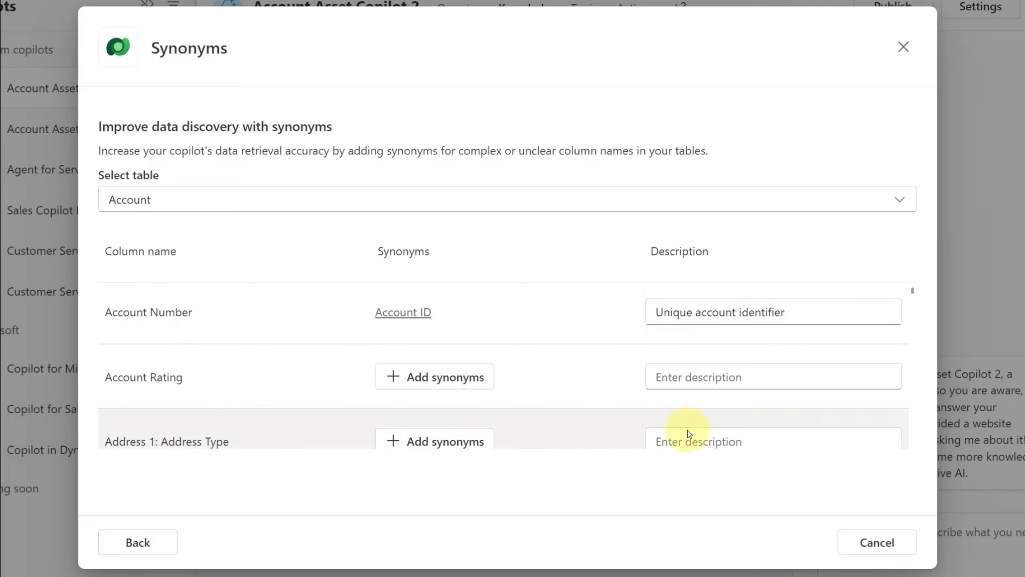
pyautogui.click(170, 542)
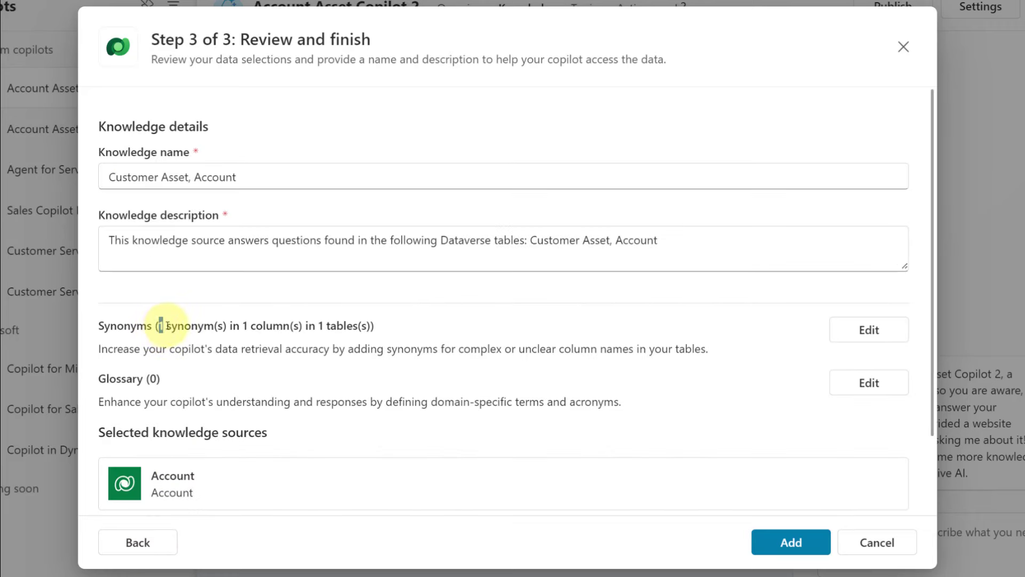
# Step: Check the synonym summary and reopen the Account table's synonyms to verify the Account Number entry
pyautogui.moveTo(158, 326); pyautogui.dragTo(368, 326)
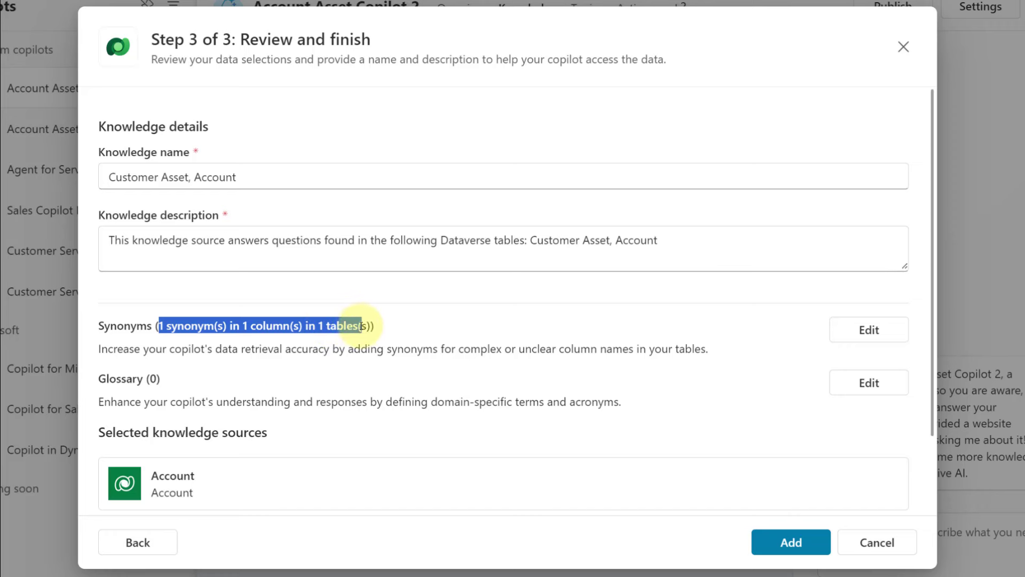
pyautogui.click(869, 329)
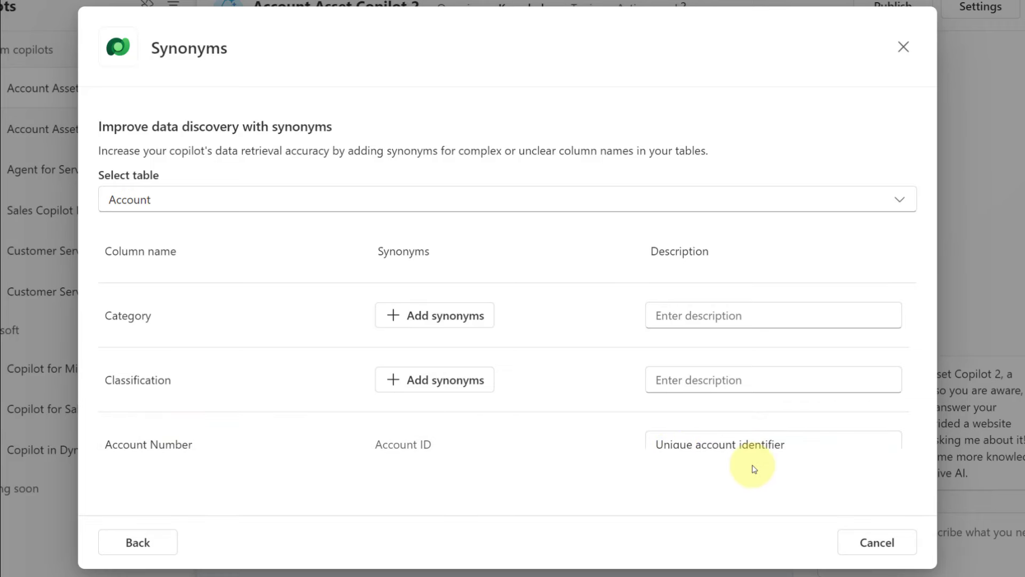
pyautogui.click(146, 540)
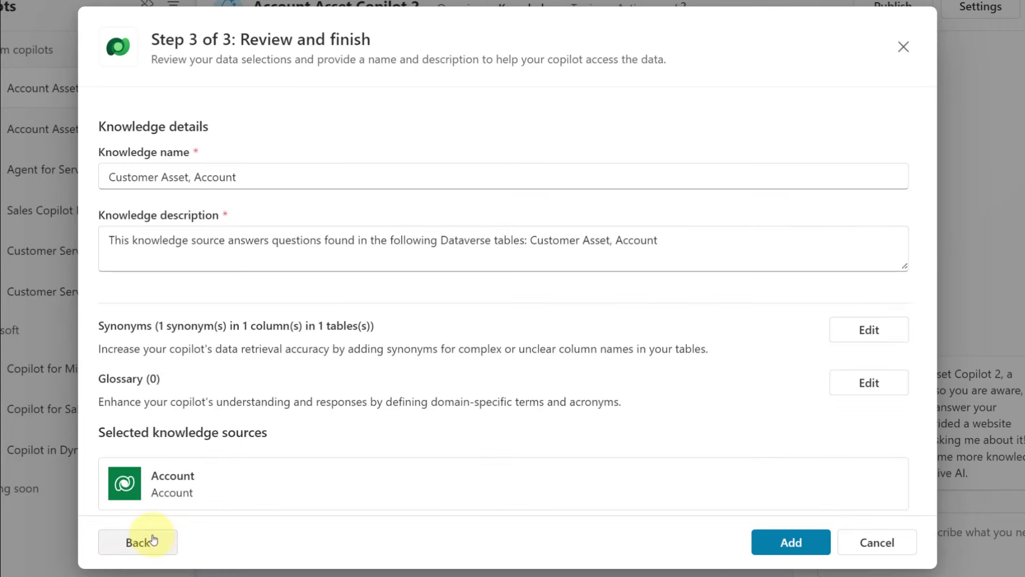
# Step: Look at the glossary without adding a term, and add the Dataverse knowledge source to the copilot
pyautogui.click(869, 383)
pyautogui.click(178, 181)
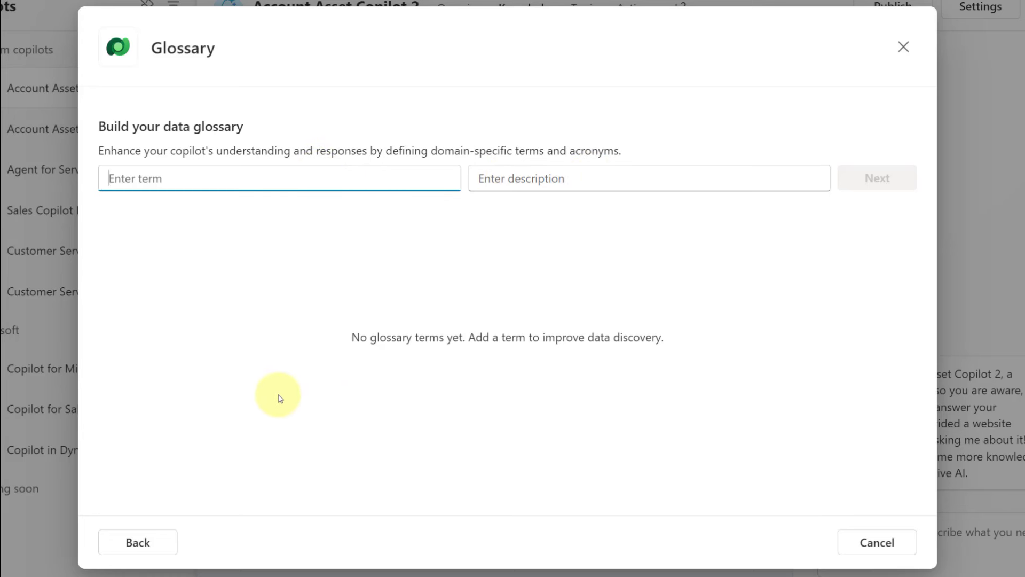
pyautogui.click(142, 542)
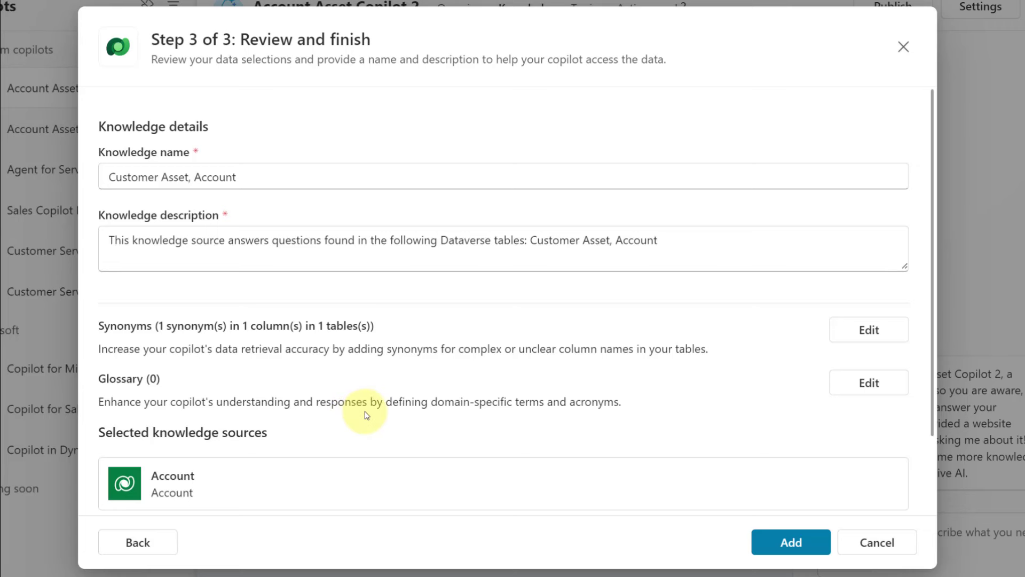
pyautogui.scroll(-2, 427, 387)
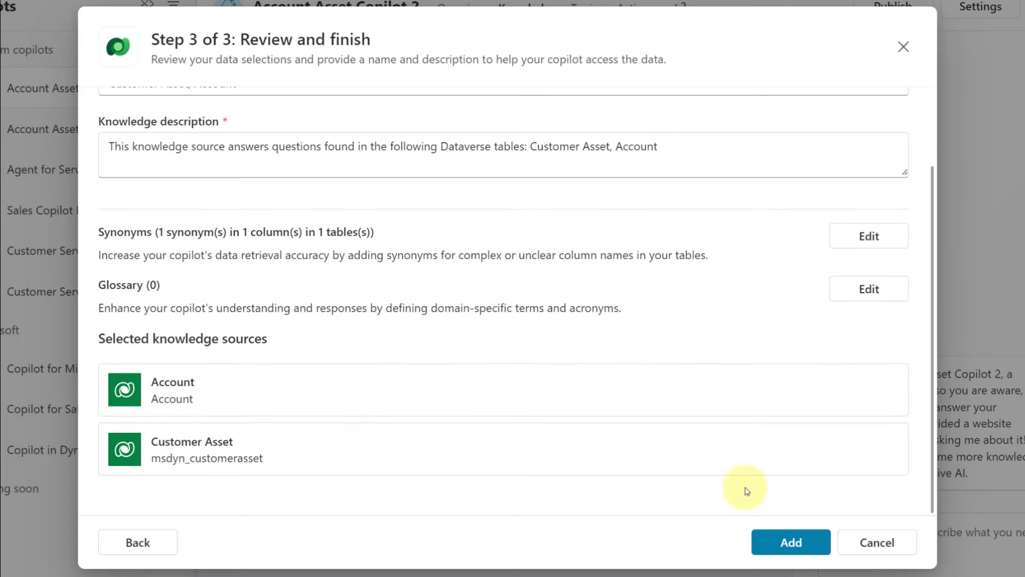
pyautogui.click(791, 544)
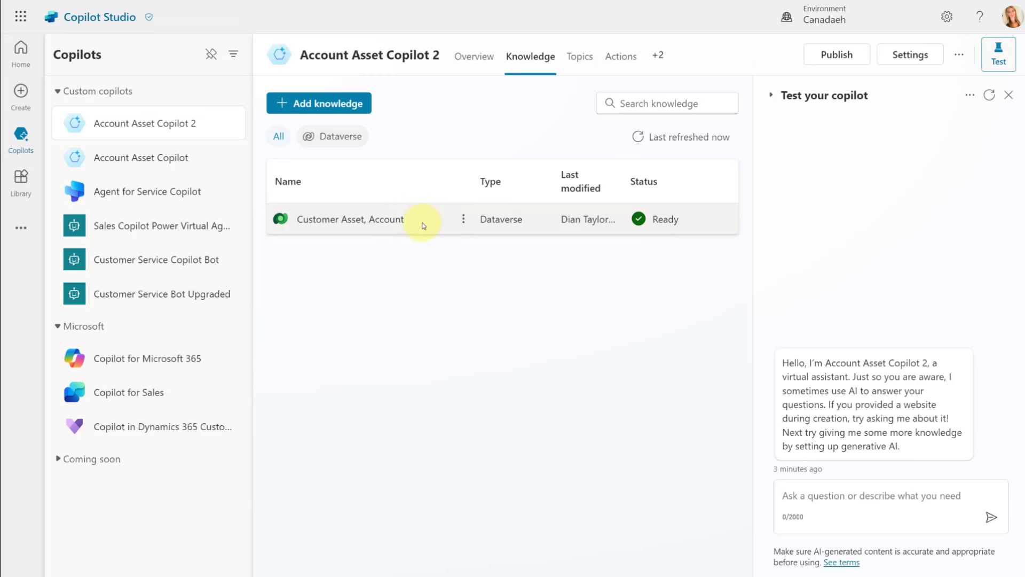
# Step: Open the Customer Asset, Account knowledge source for editing and review its selected Dataverse tables without changing them
pyautogui.click(463, 220)
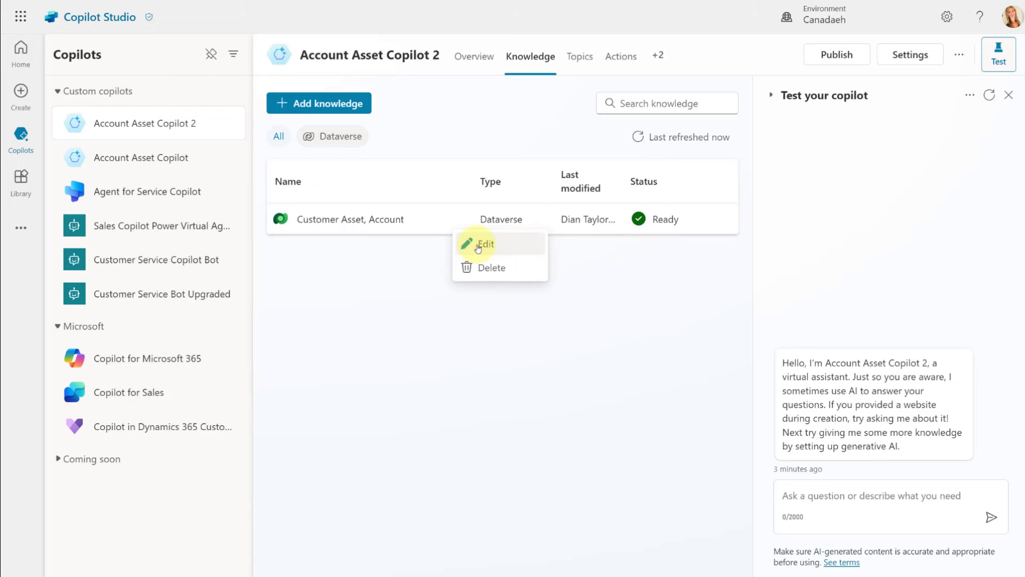
pyautogui.click(477, 247)
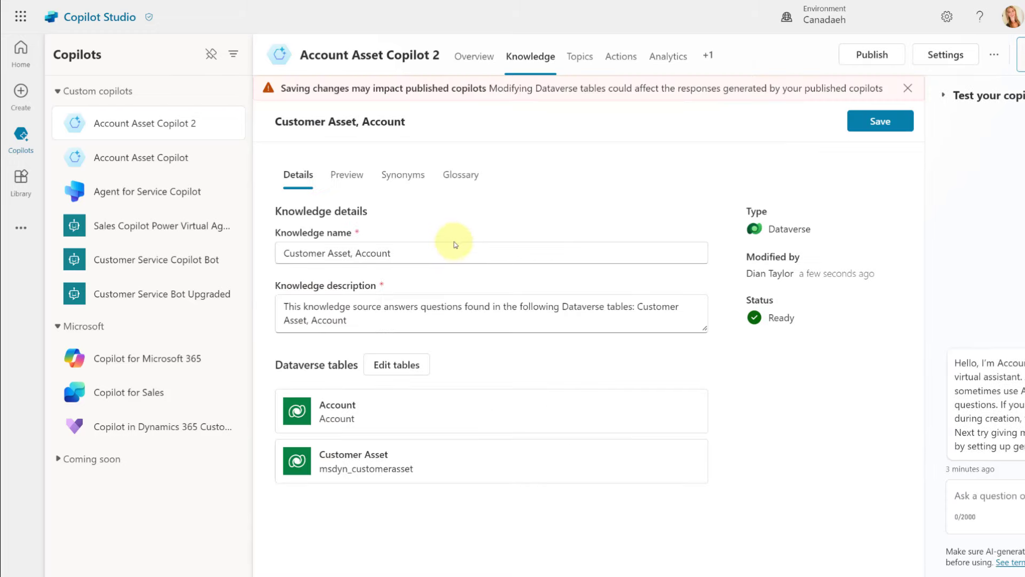
pyautogui.click(396, 368)
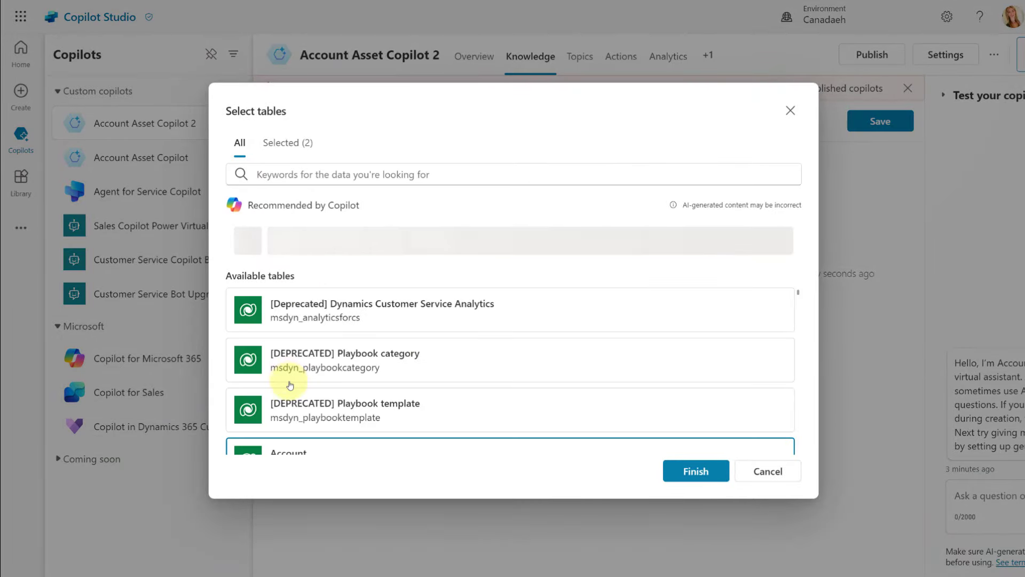
pyautogui.scroll(-3, 278, 350)
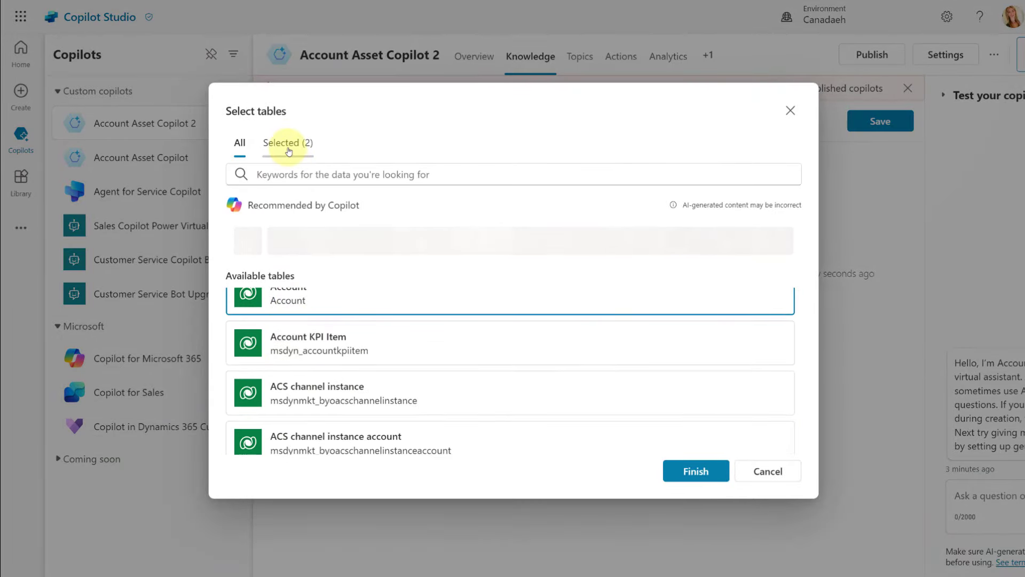
pyautogui.click(288, 152)
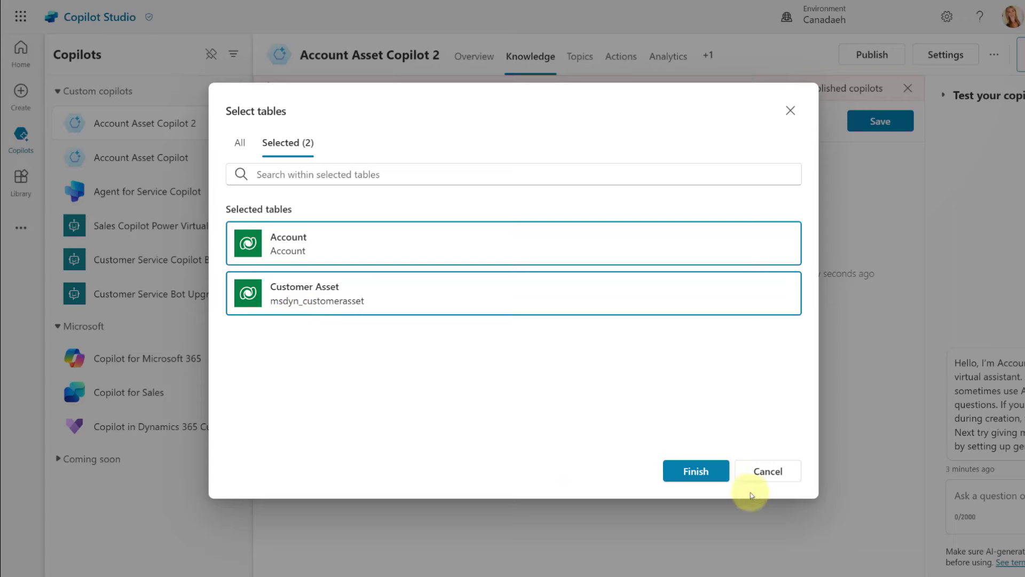
pyautogui.click(764, 472)
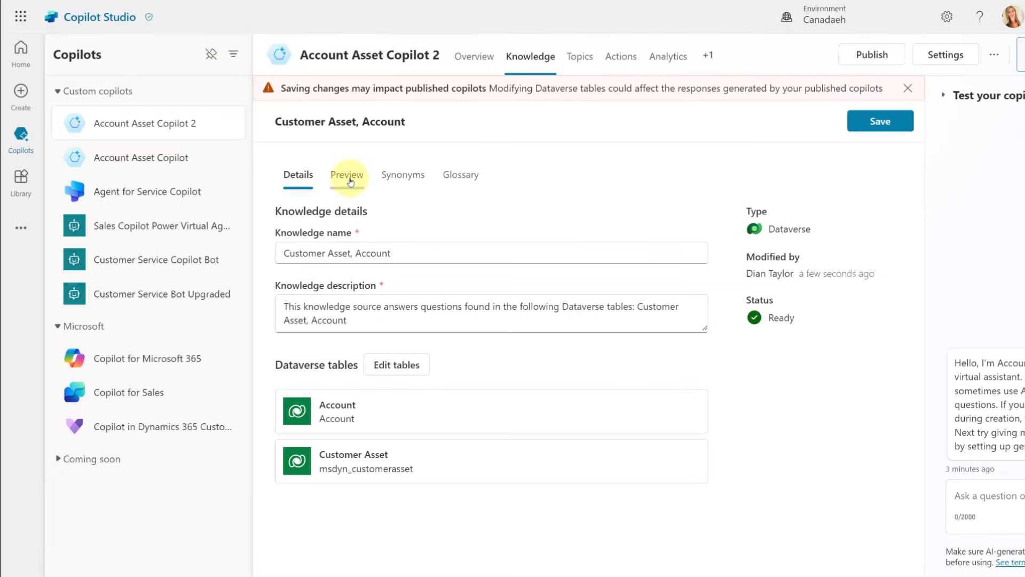
# Step: Review the knowledge source's synonyms, table choices and glossary, and save the knowledge source
pyautogui.click(404, 178)
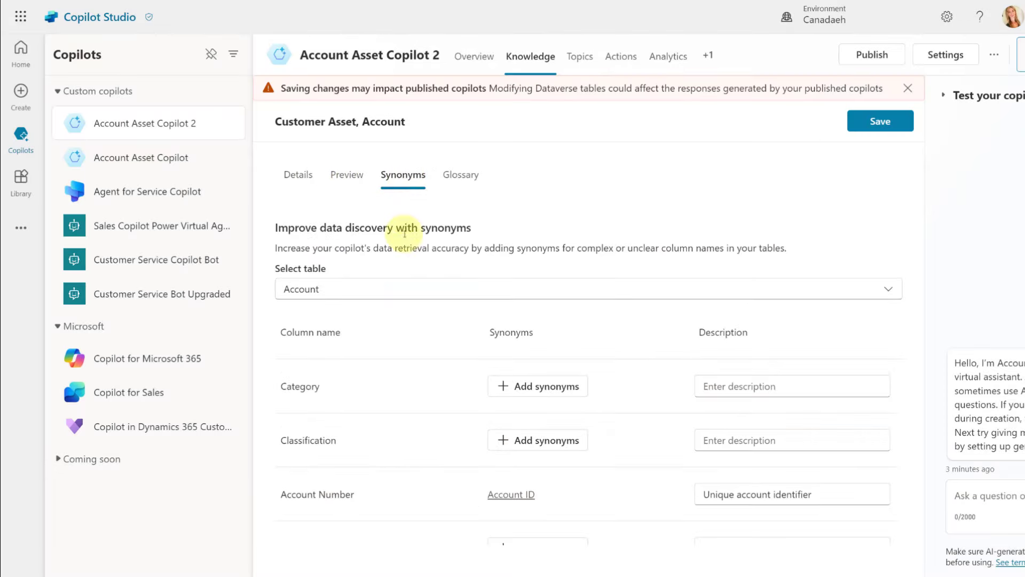
pyautogui.click(378, 288)
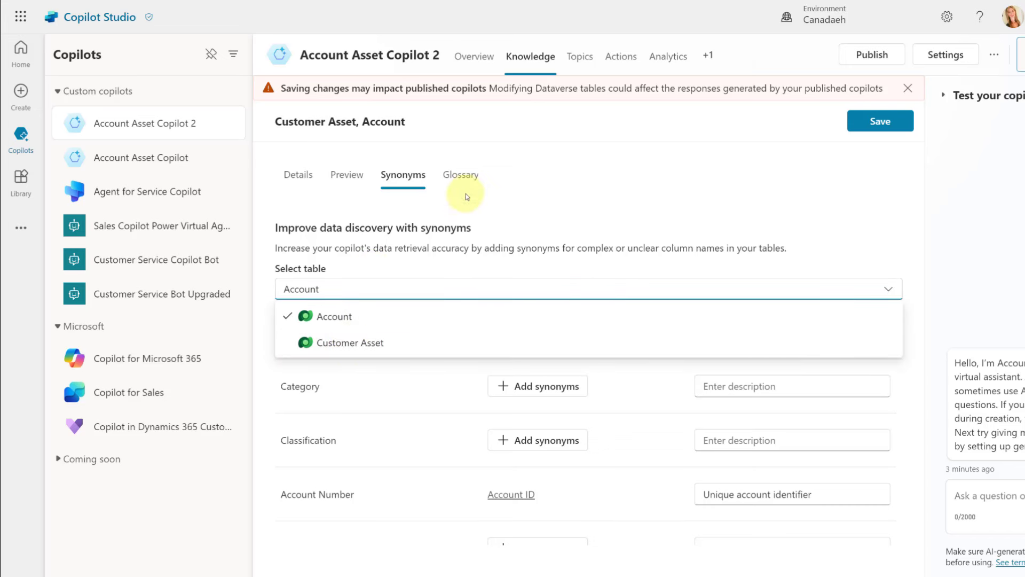
pyautogui.click(461, 176)
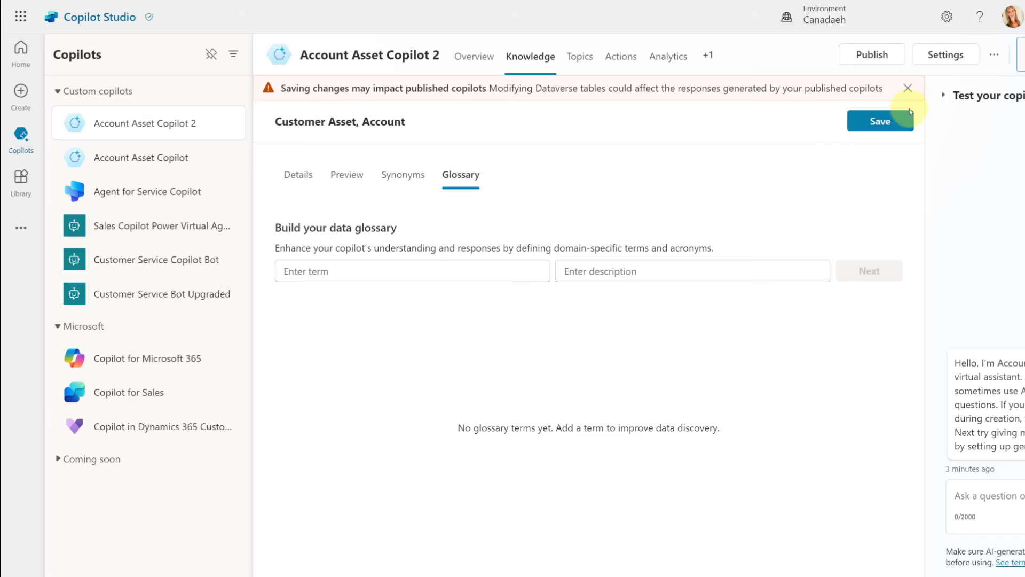
pyautogui.click(895, 124)
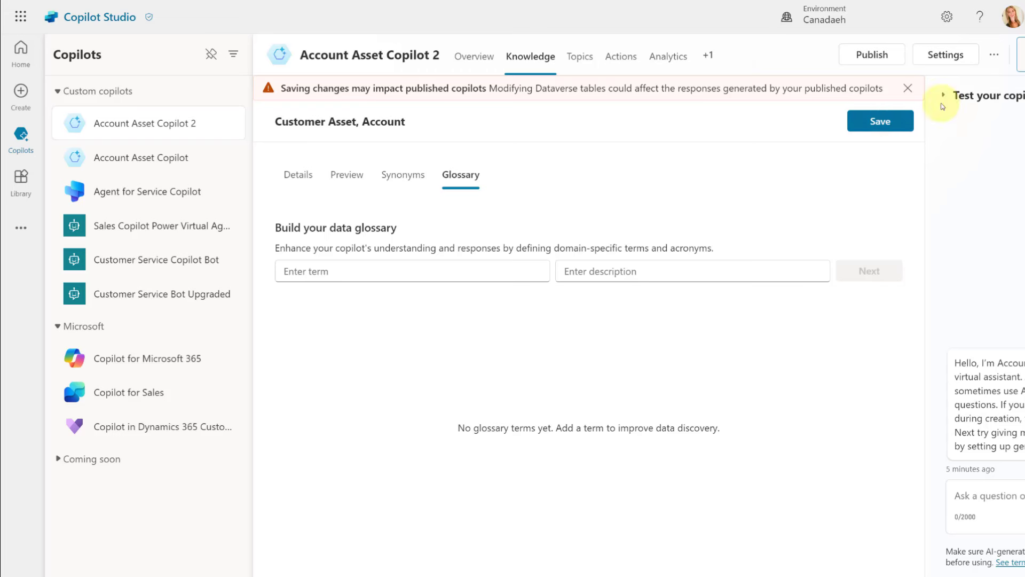
# Step: Review the copilot's authentication options in its security settings without changing them, and return to the knowledge source
pyautogui.click(947, 55)
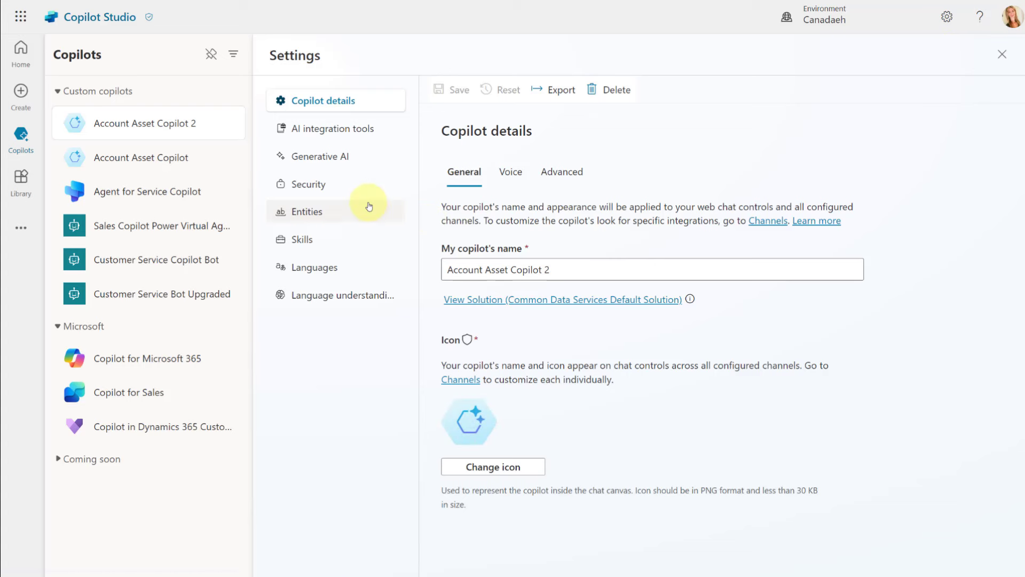
pyautogui.click(319, 184)
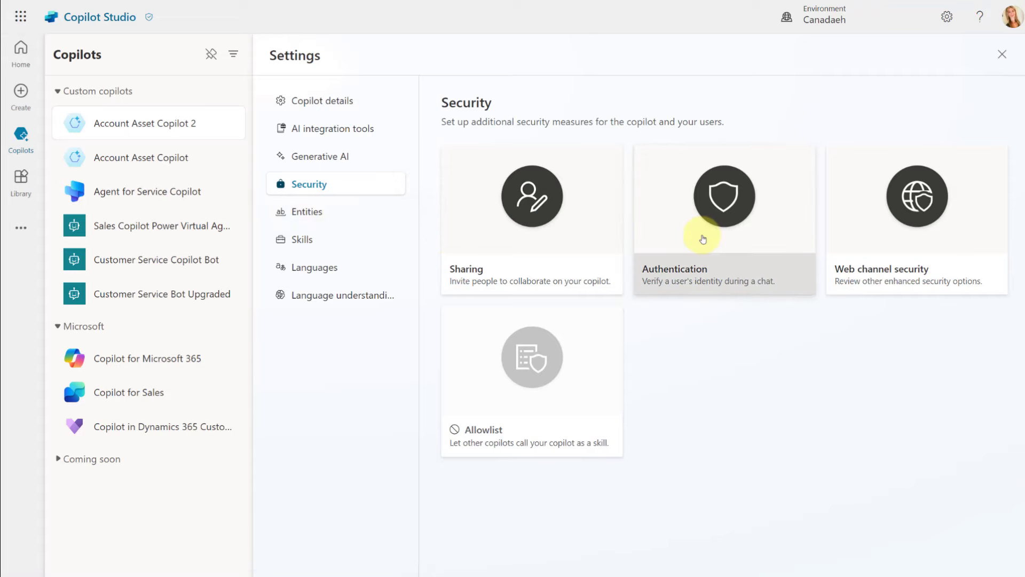
pyautogui.click(703, 232)
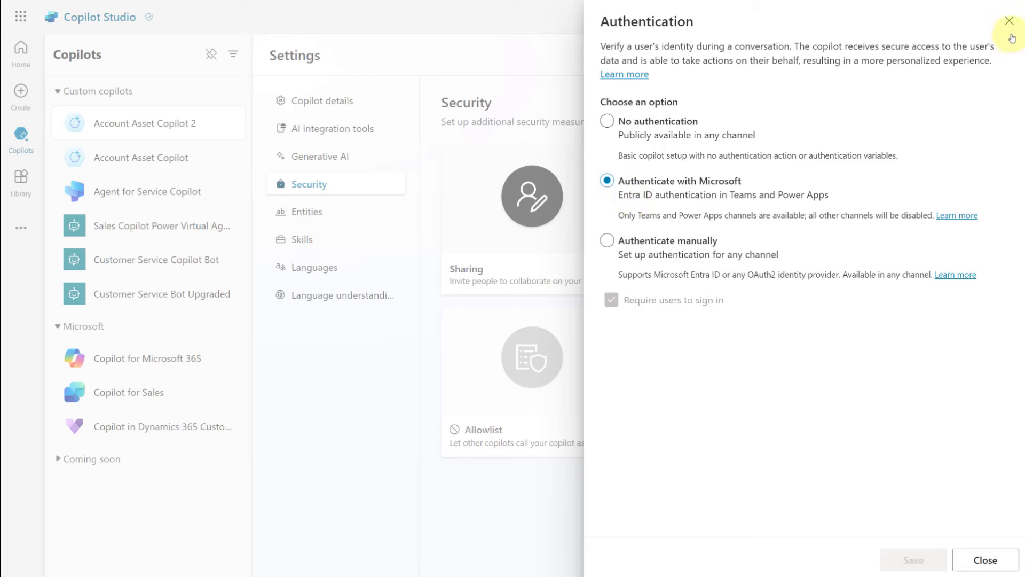
pyautogui.click(1008, 21)
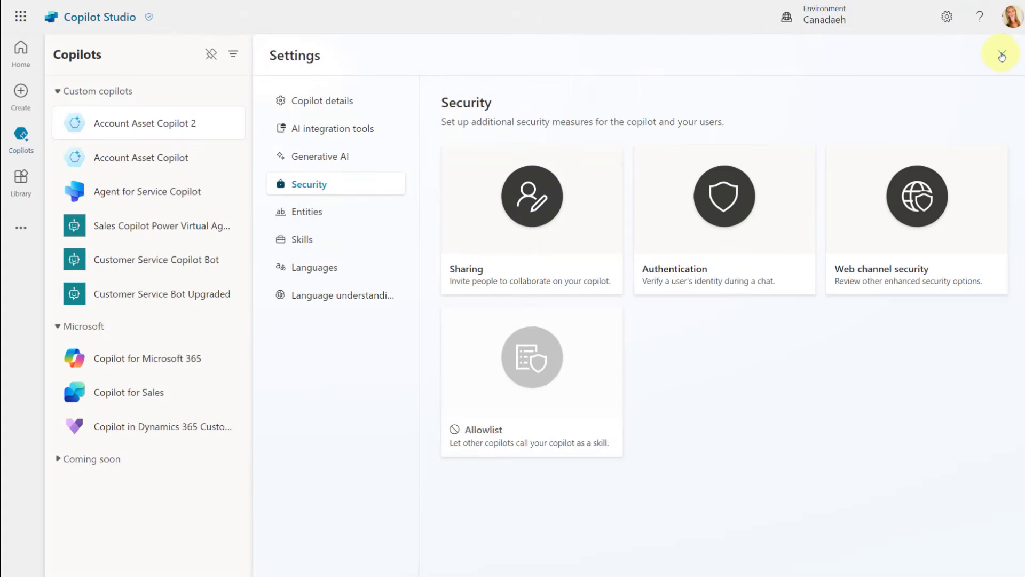
pyautogui.click(1002, 55)
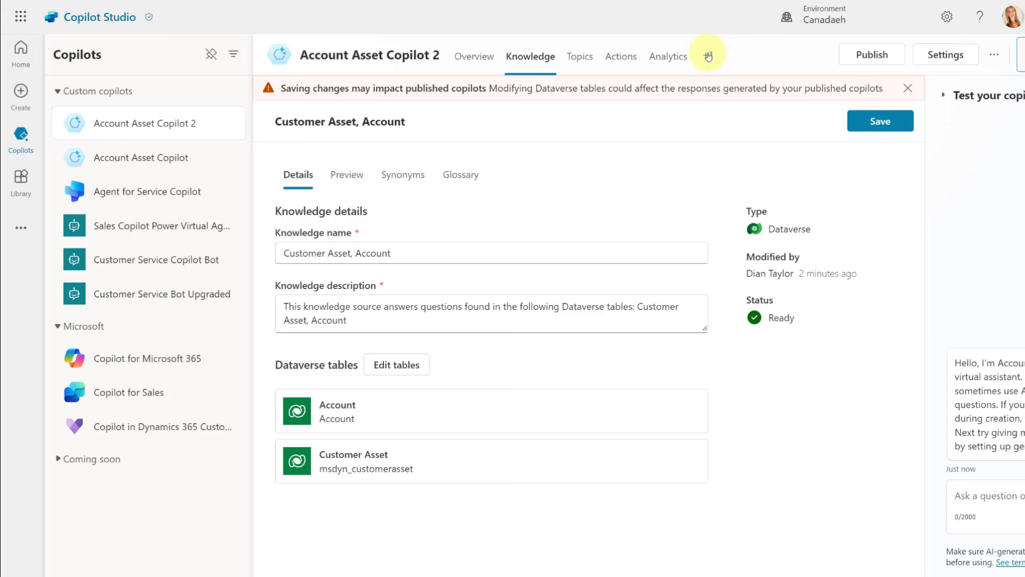
# Step: Open the copilot's channels page and examine the publish status and which channels are available
pyautogui.click(708, 55)
pyautogui.click(725, 89)
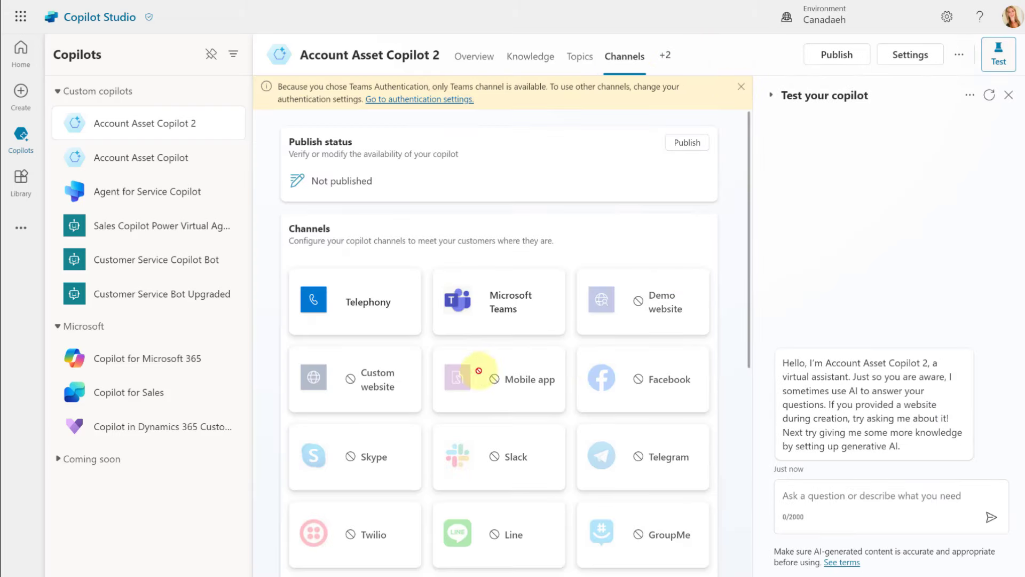
pyautogui.scroll(-1, 594, 468)
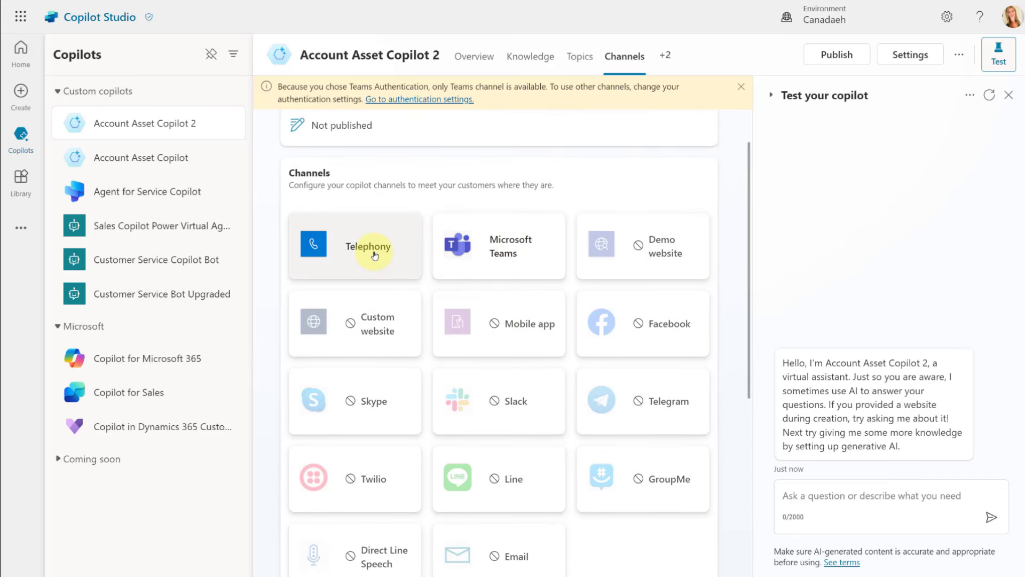
pyautogui.scroll(-1, 623, 343)
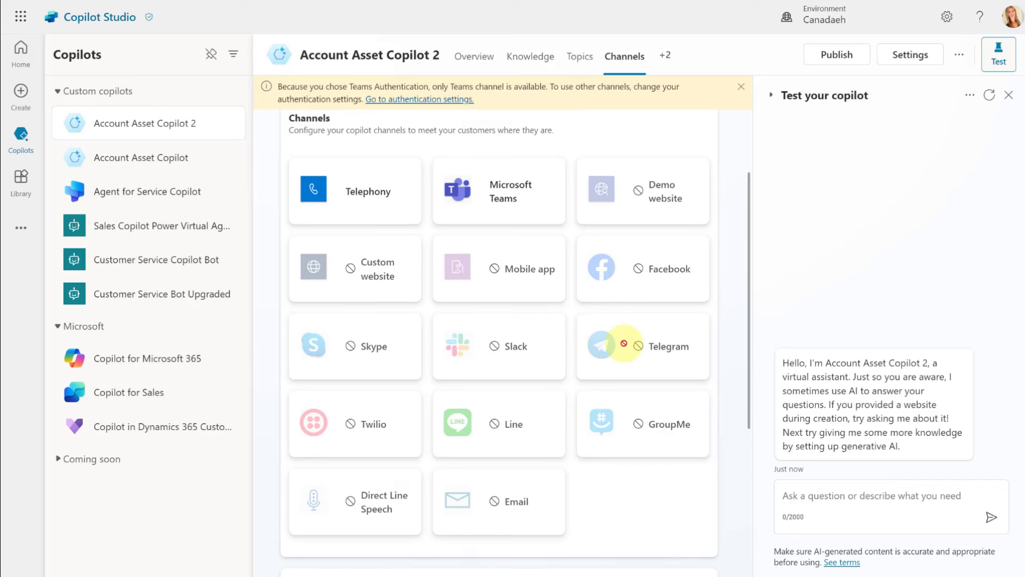
pyautogui.scroll(1, 624, 343)
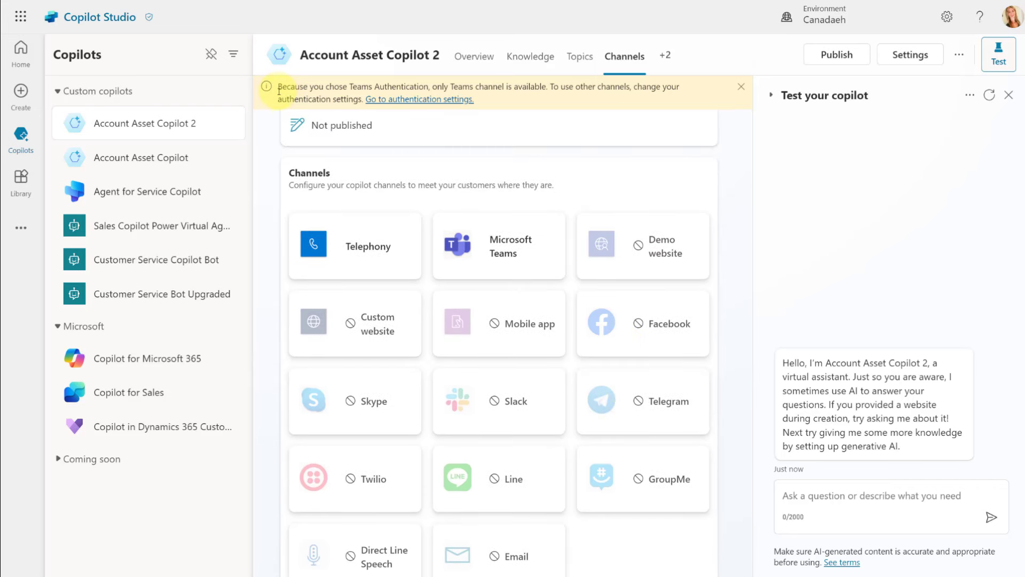